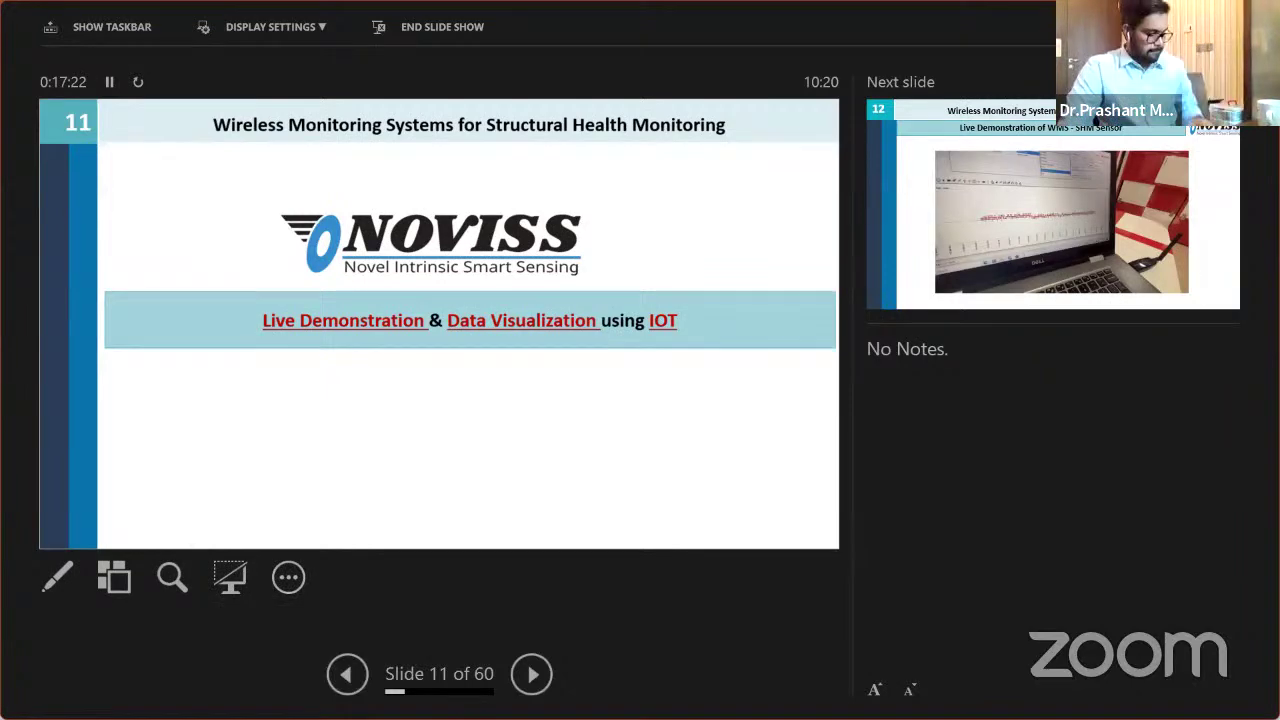
Step: End the slide show at slide 11
key(Escape)
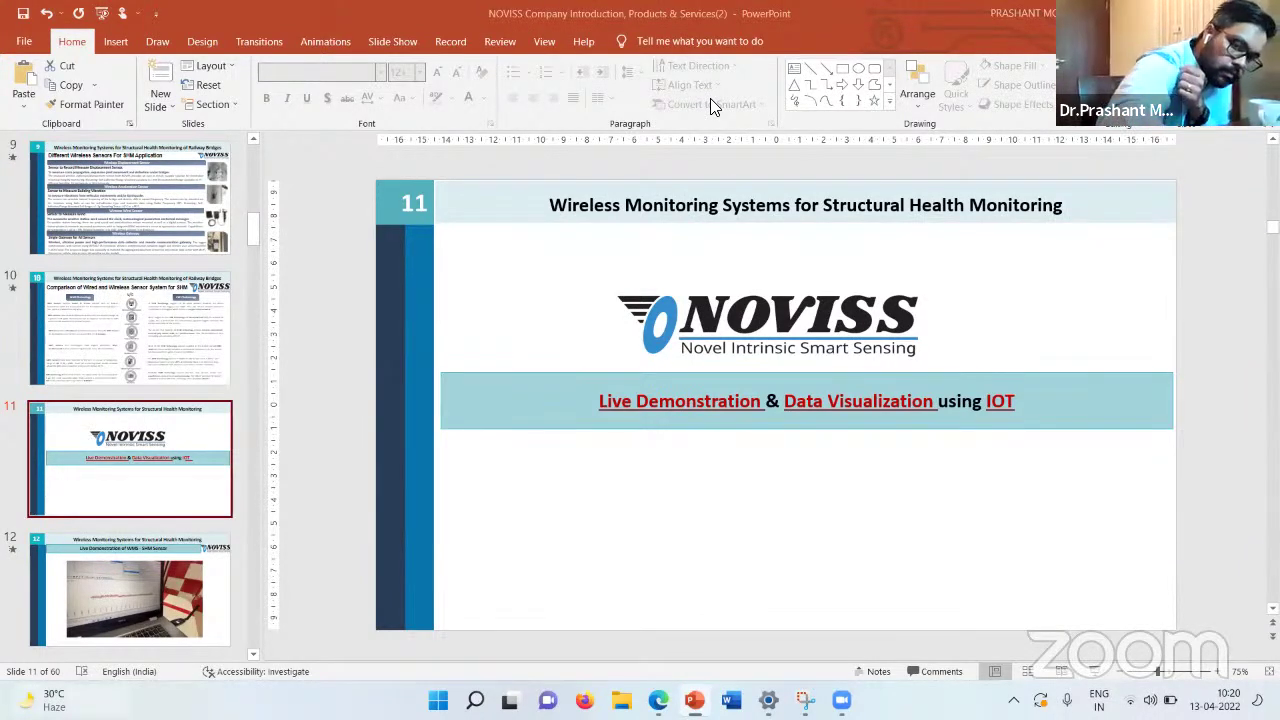
key(super+w)
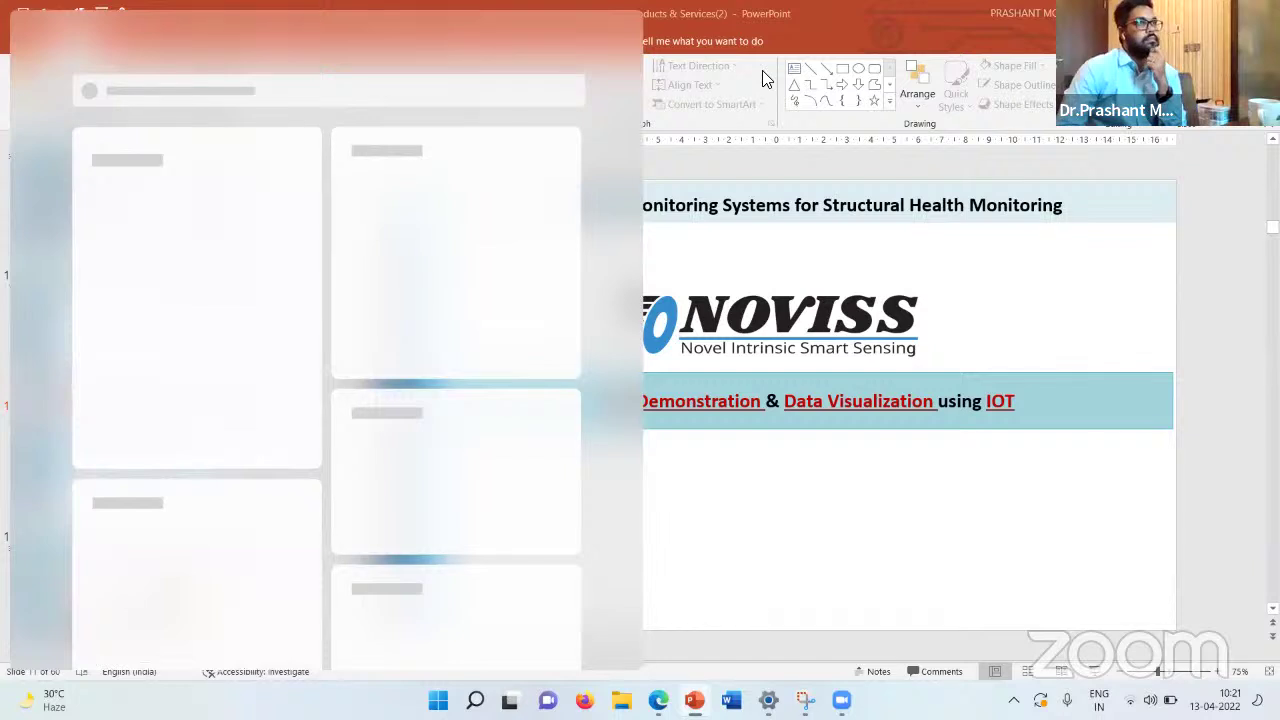
click(749, 266)
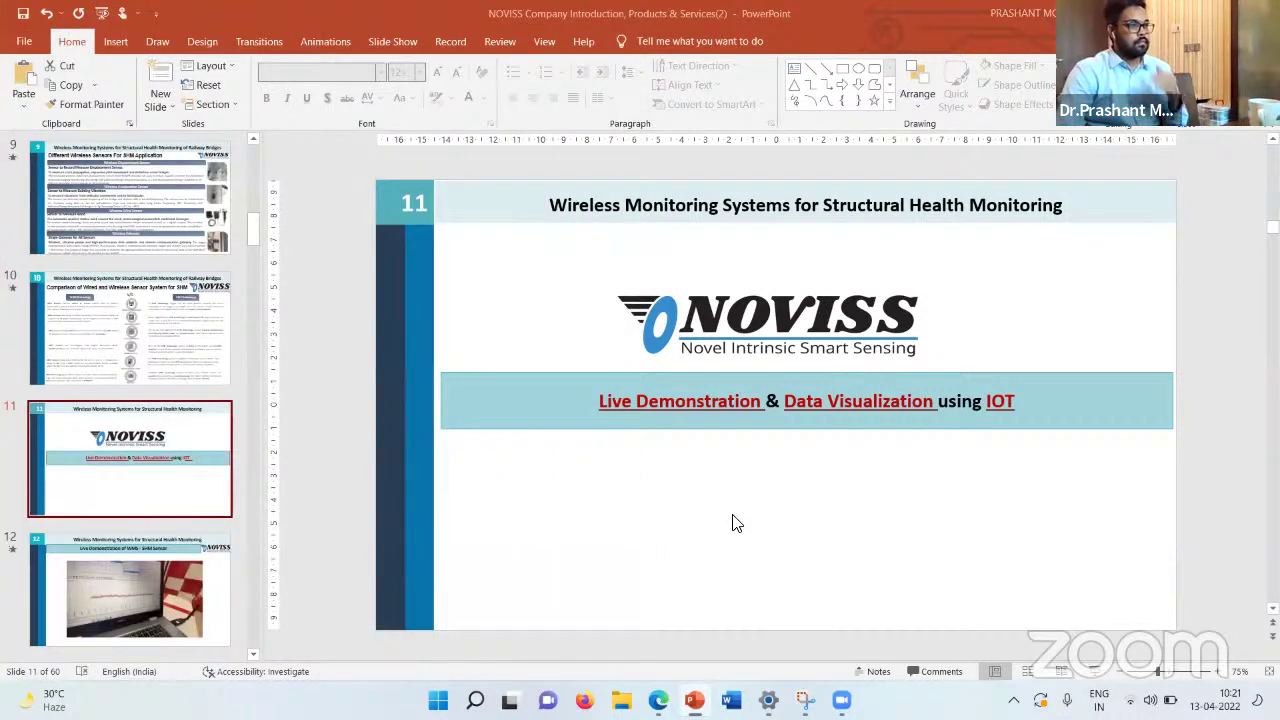
key(super+w)
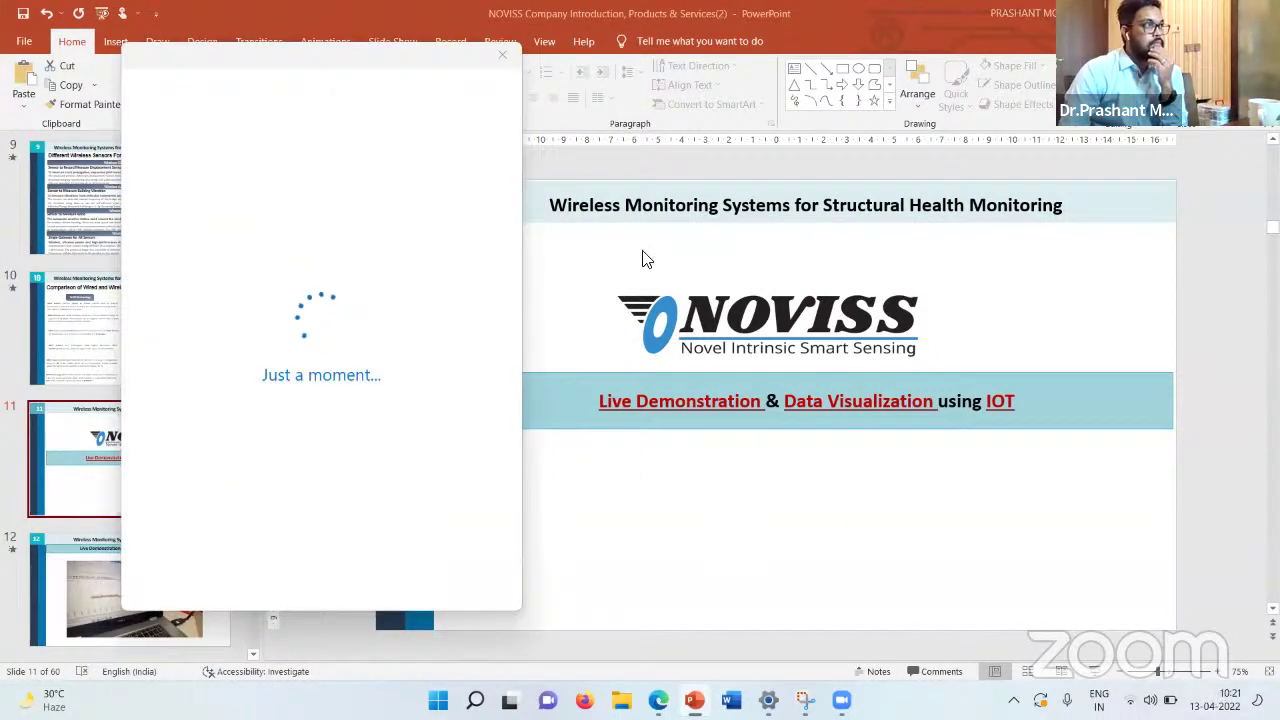
click(492, 216)
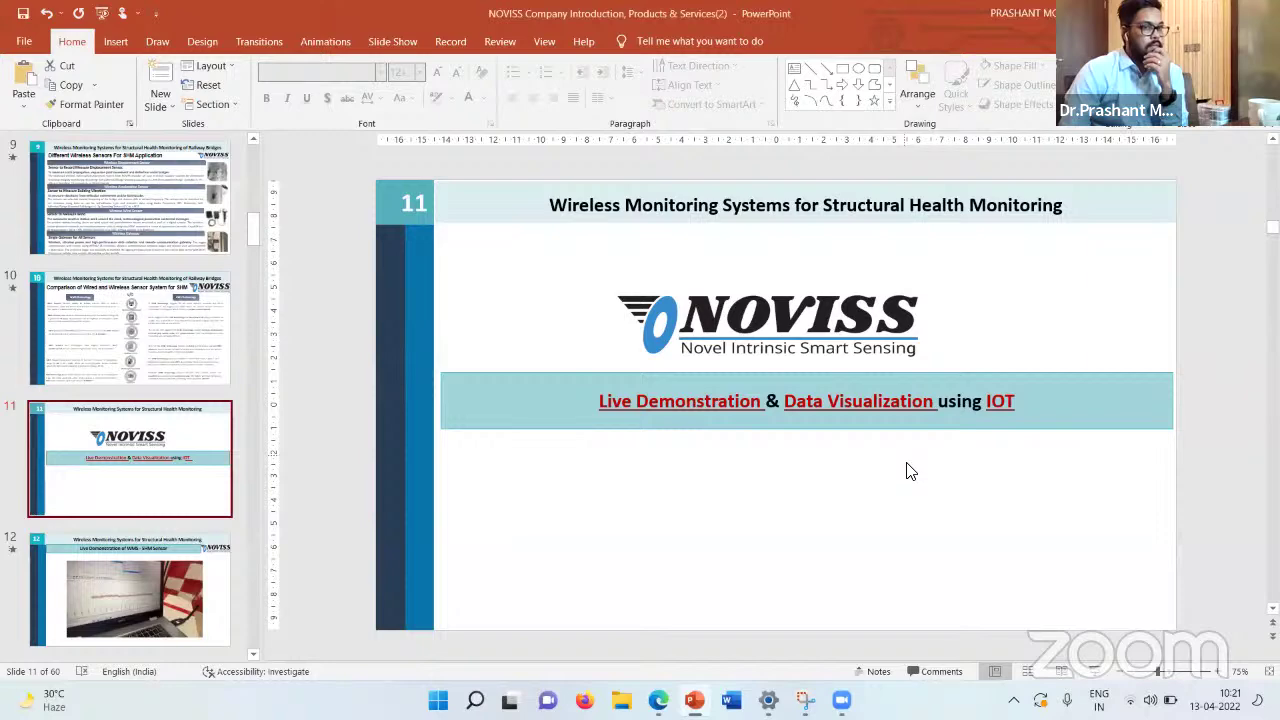
Step: Switch to SenScope, set the data source to Live and open the serial port
key(super+d)
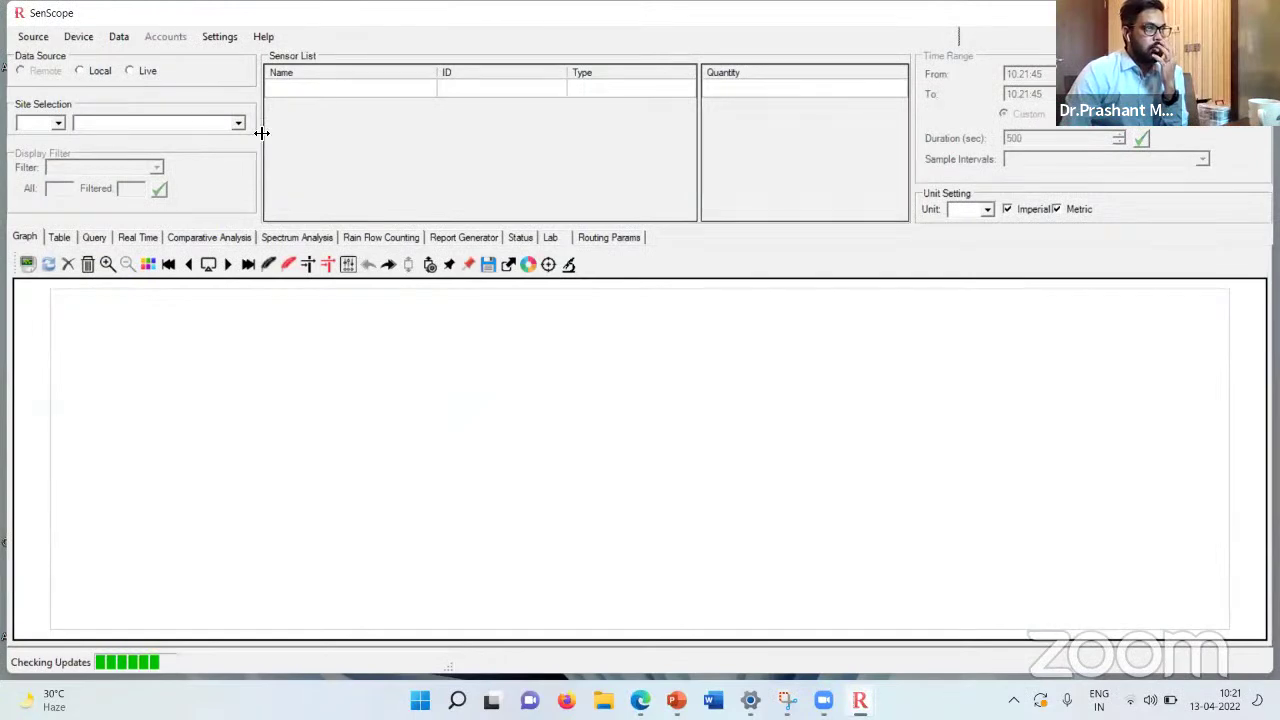
click(129, 71)
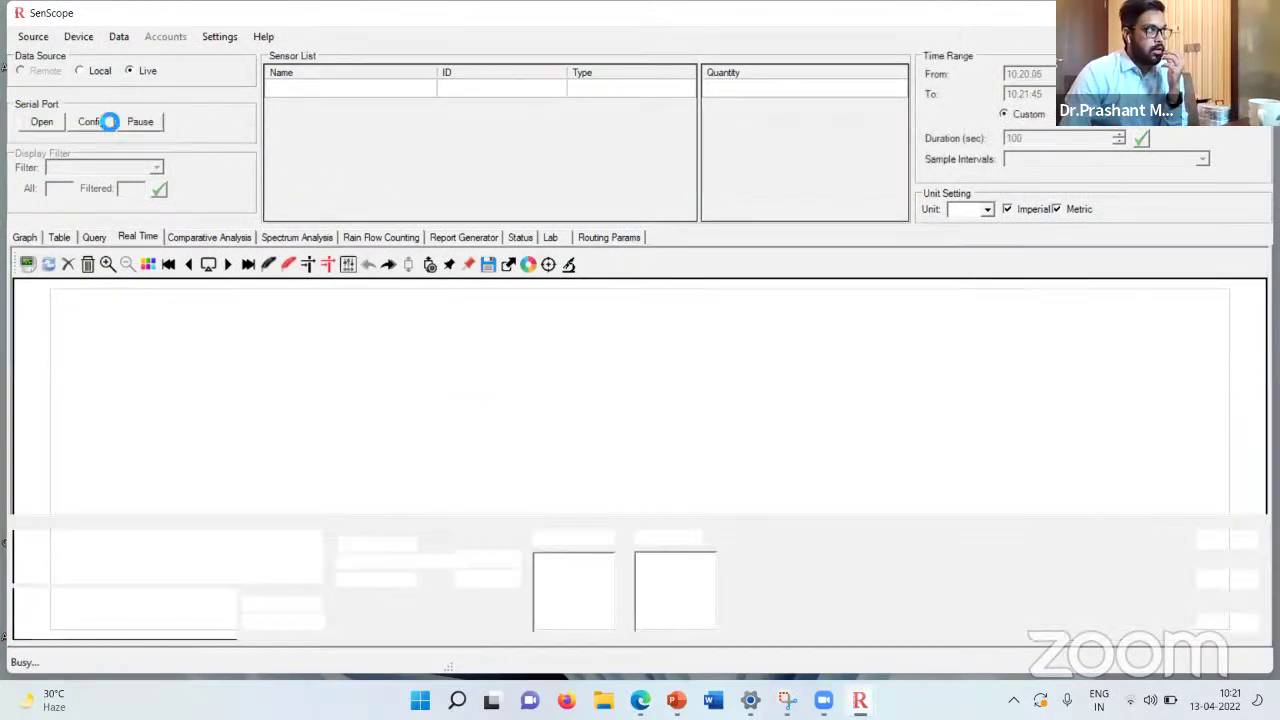
click(42, 122)
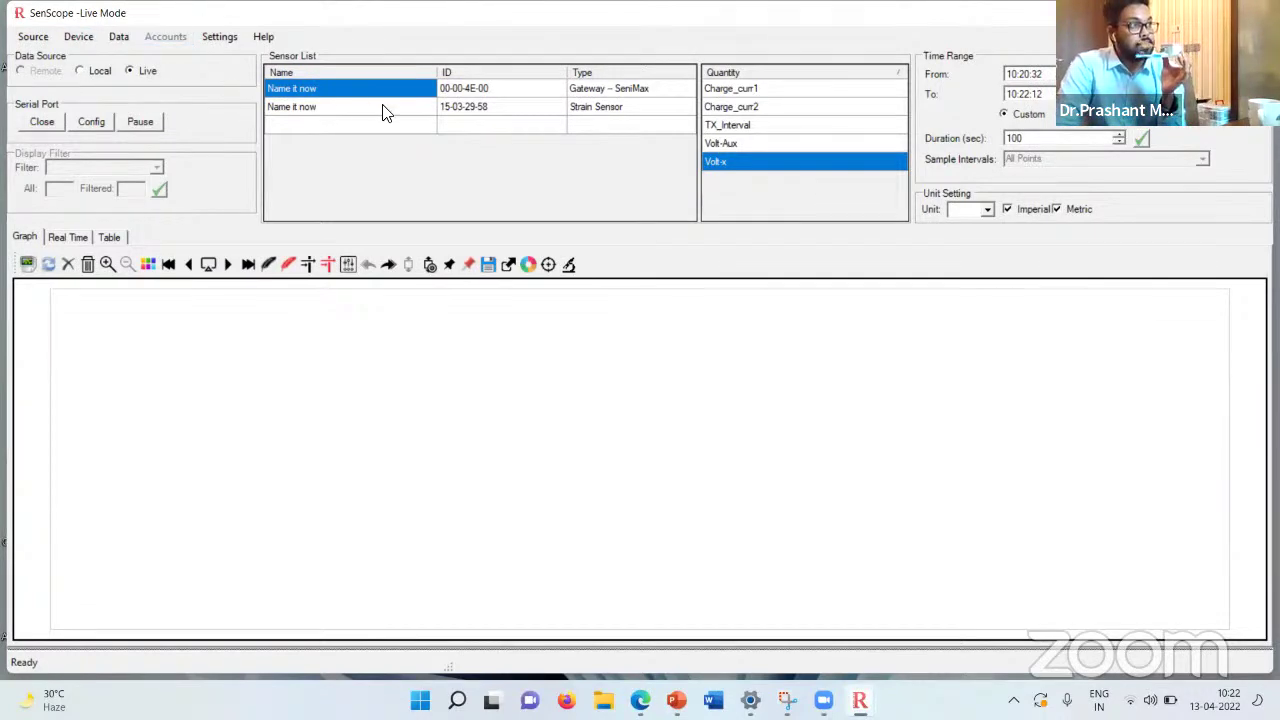
Step: Plot the Strain-xx-high_rate quantity of strain sensor 15-03-29-58 as a live graph
click(475, 113)
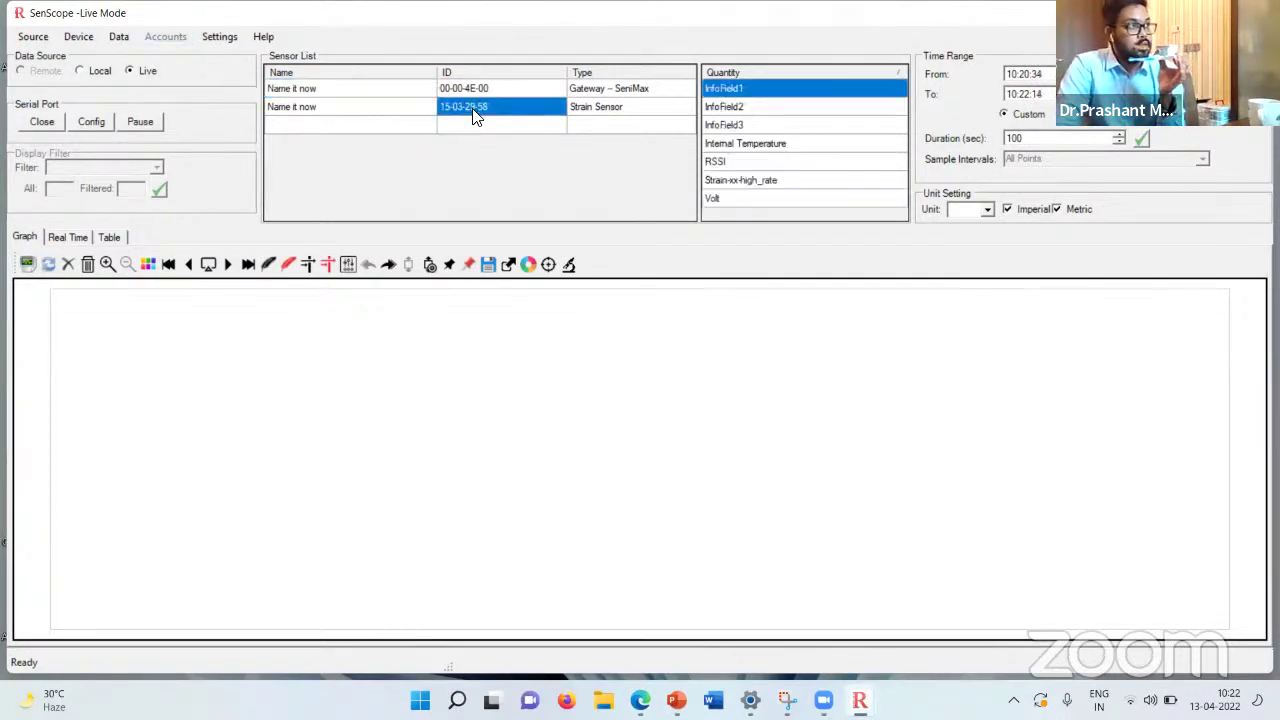
click(577, 117)
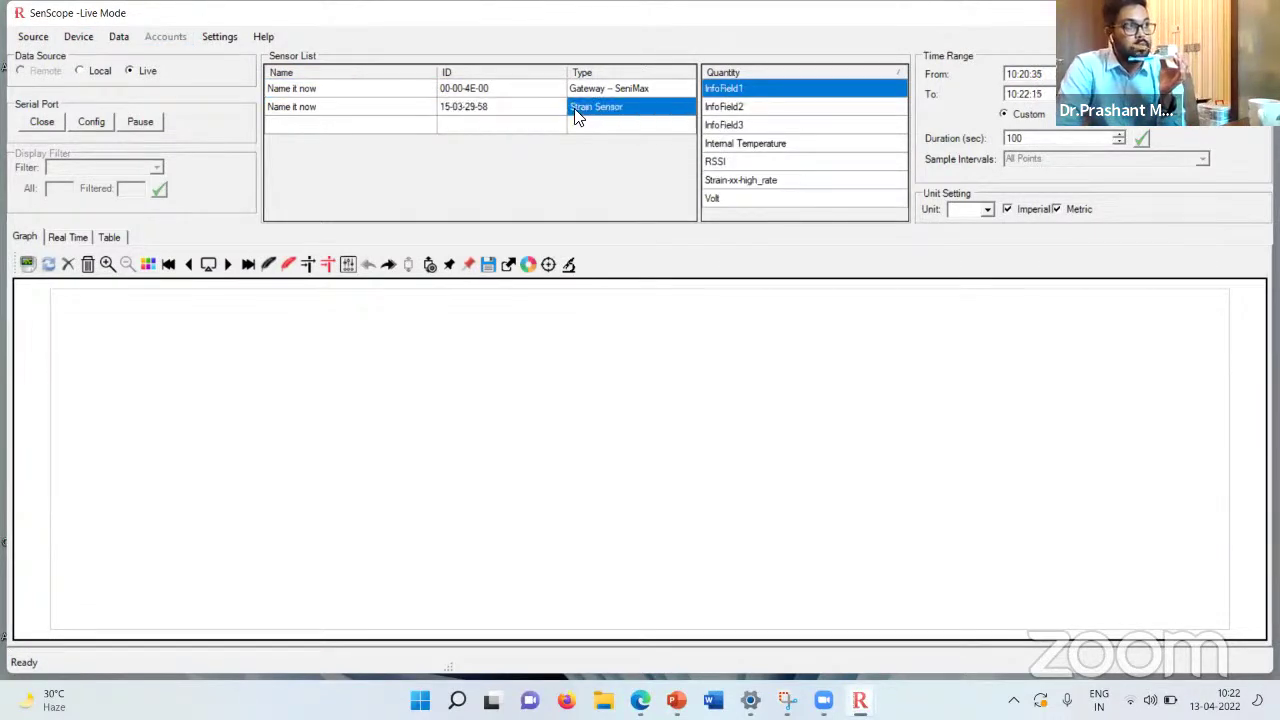
click(725, 181)
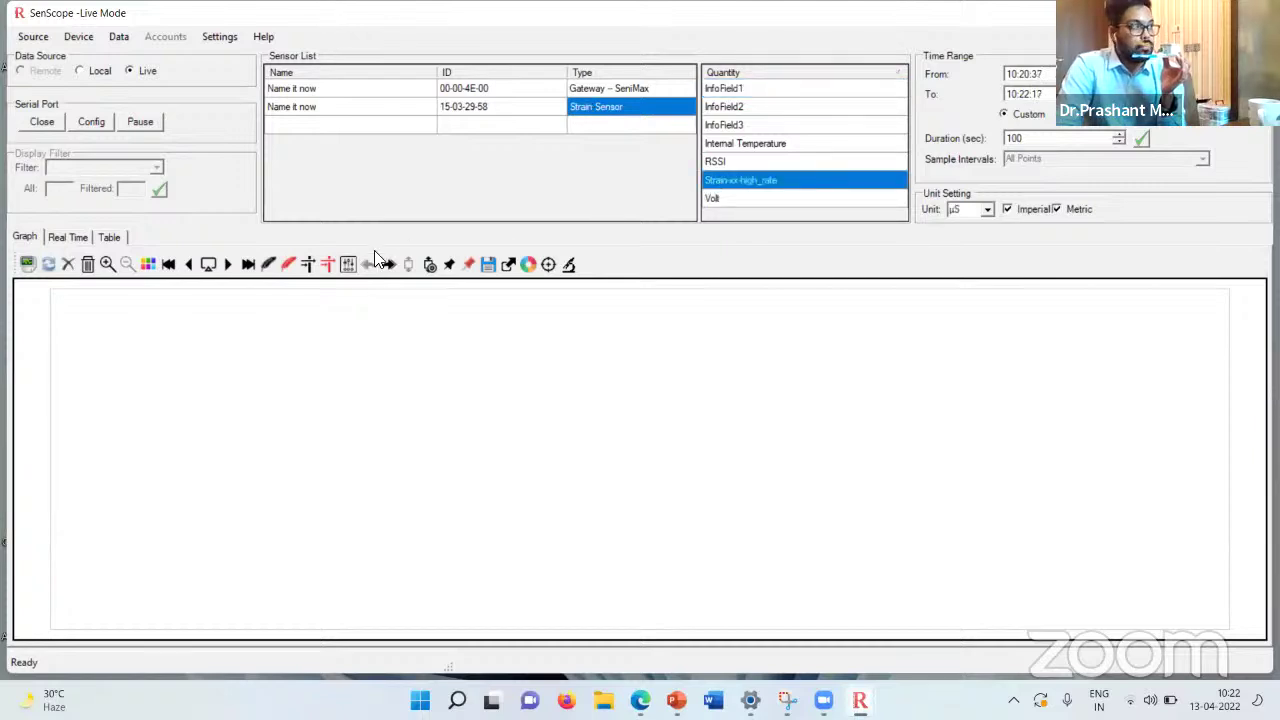
click(27, 263)
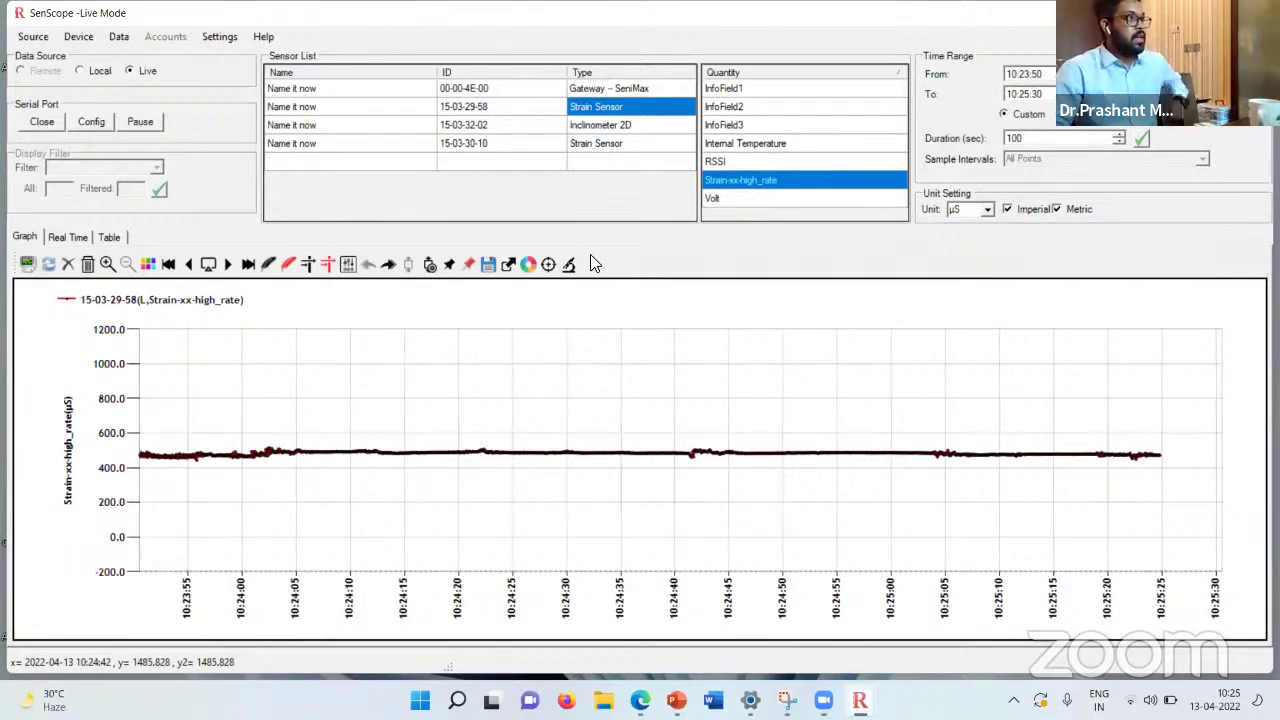
Step: Log in through the second SenScope window with the saved demo account and set the data source to Remote
mouse_move(860, 700)
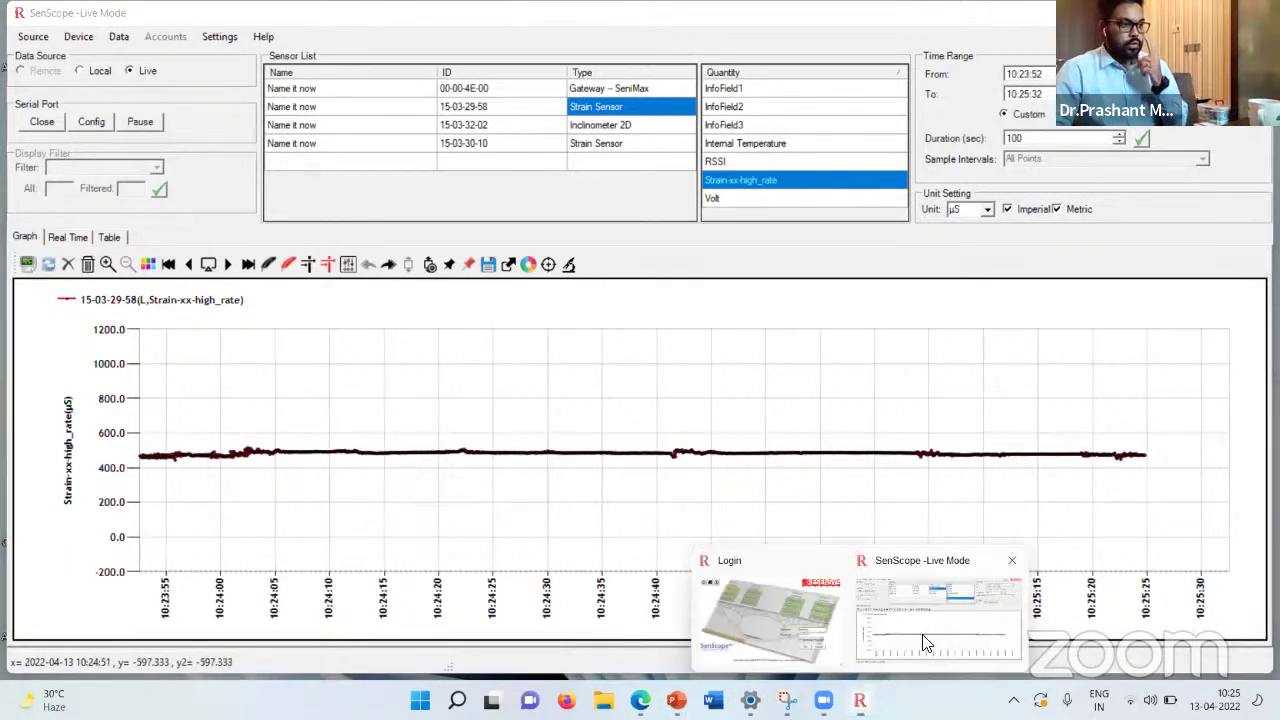
click(800, 628)
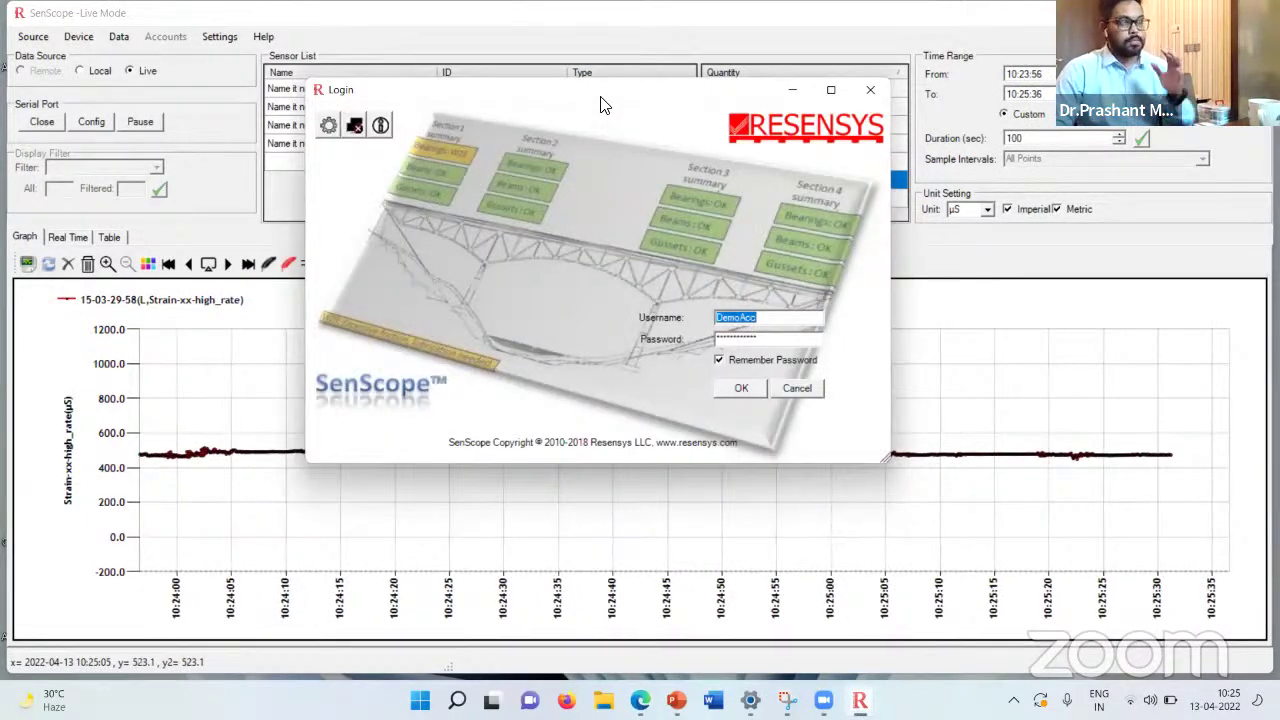
drag(597, 108, 493, 210)
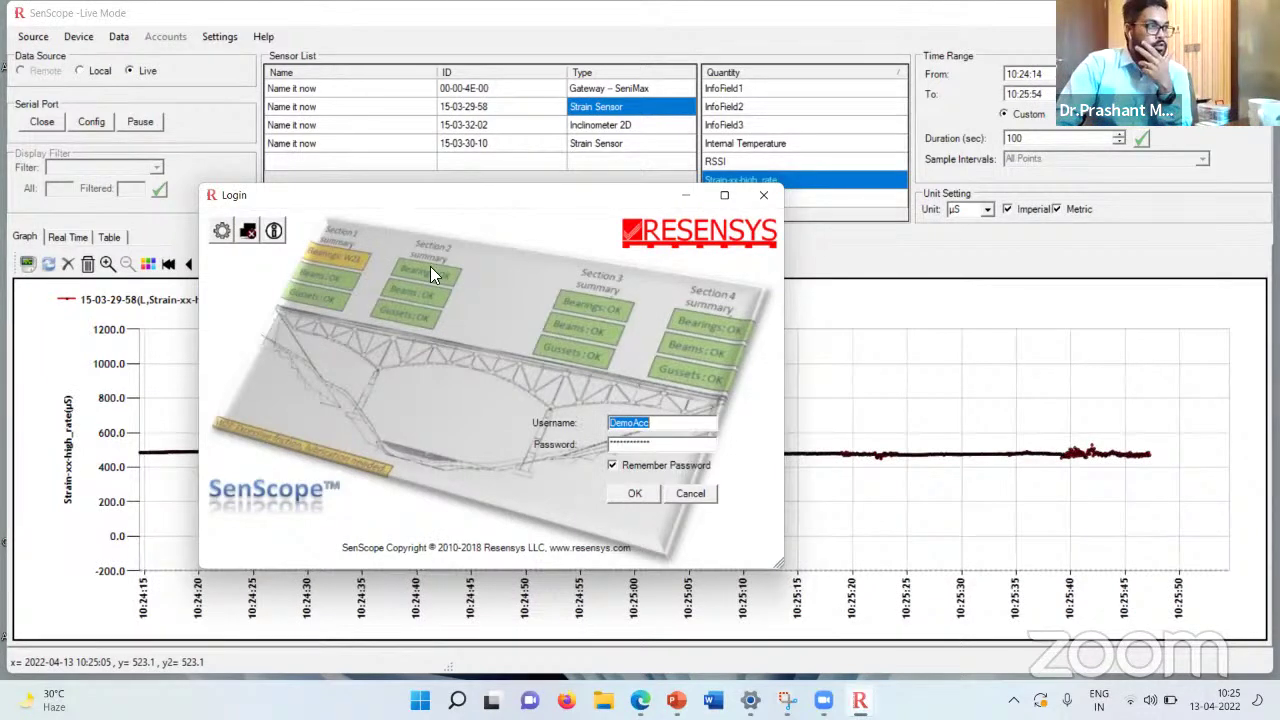
click(636, 494)
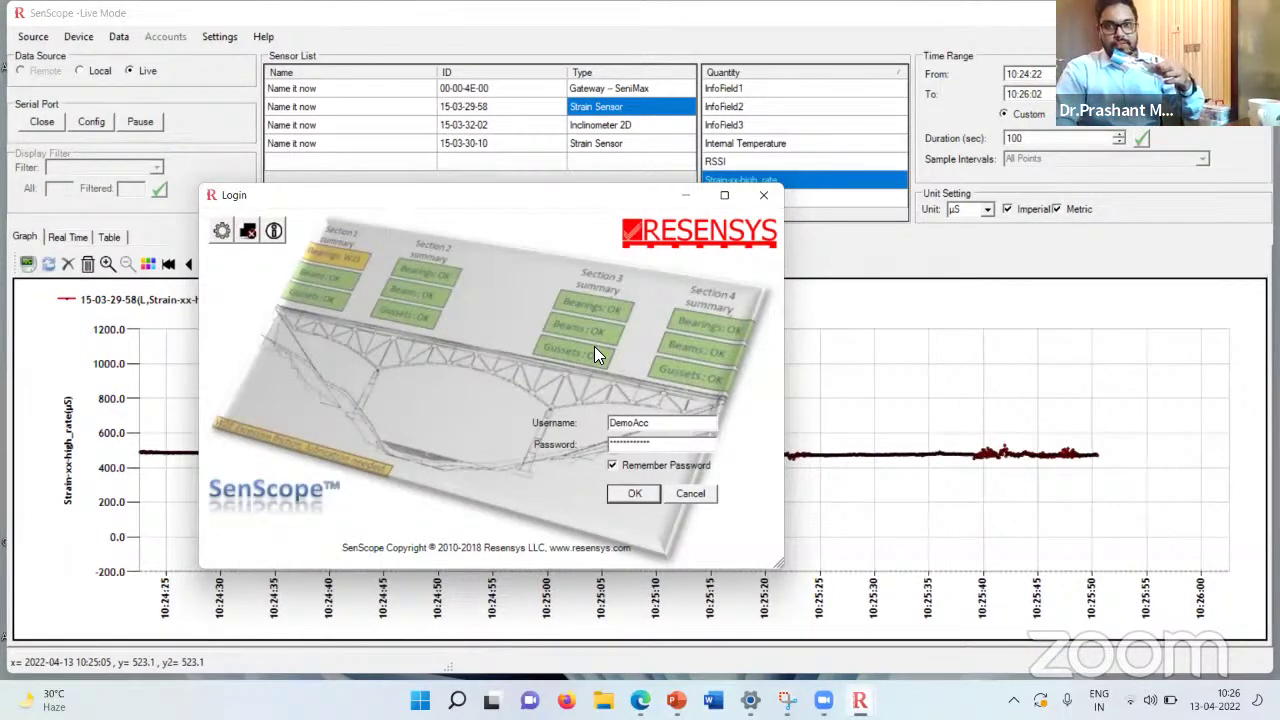
key(Return)
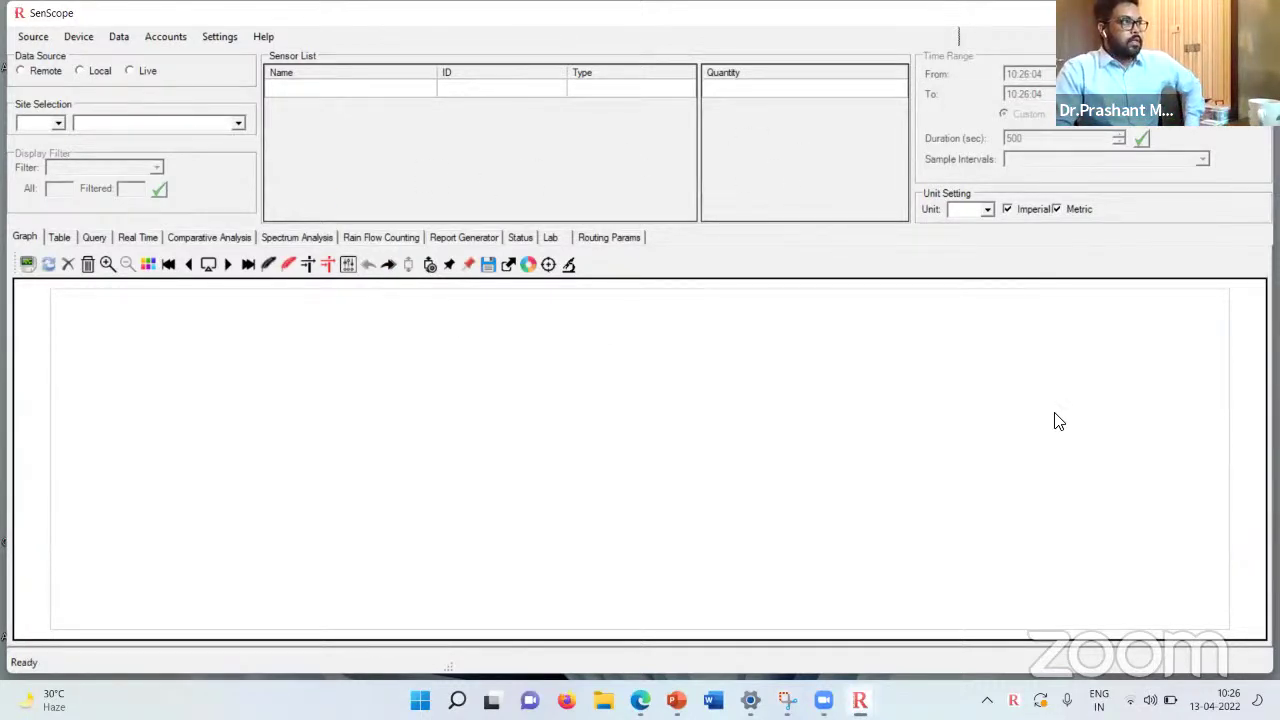
click(21, 71)
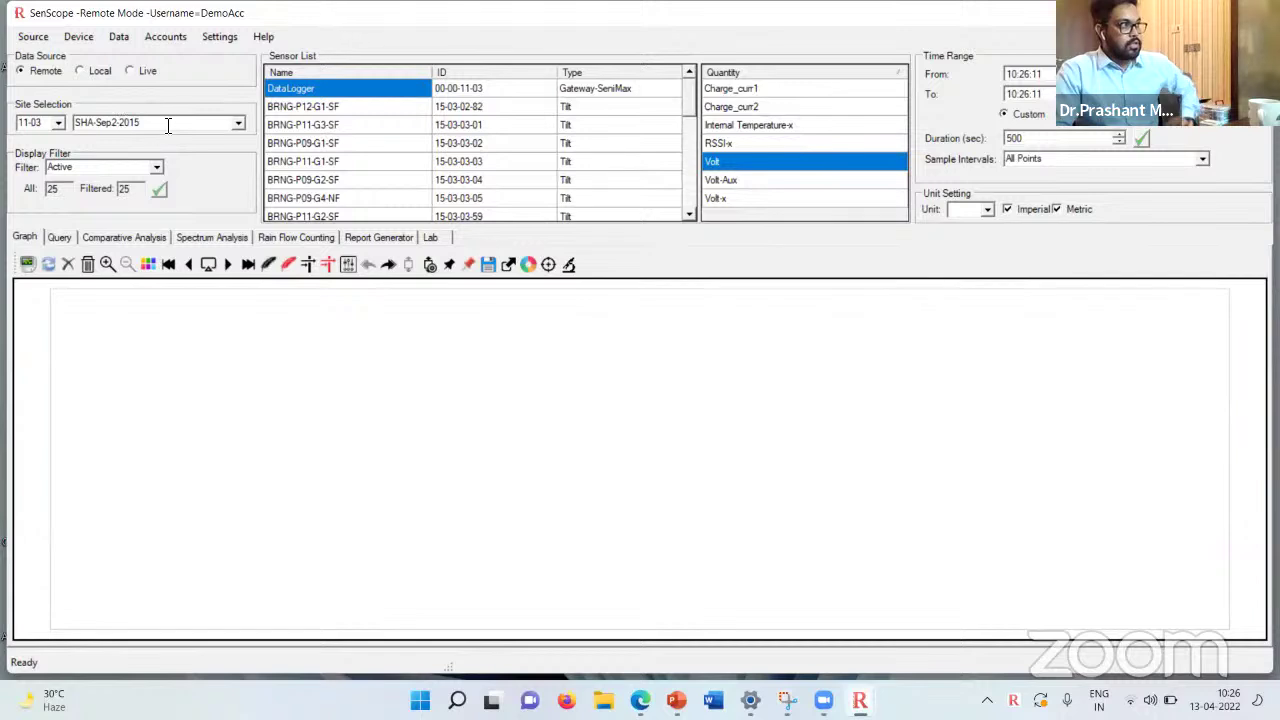
Step: Select the Strain quantity of strain gauge GRDR-P12-G3-WF_old at the SHA-Sep2-2015 site
drag(690, 104, 680, 163)
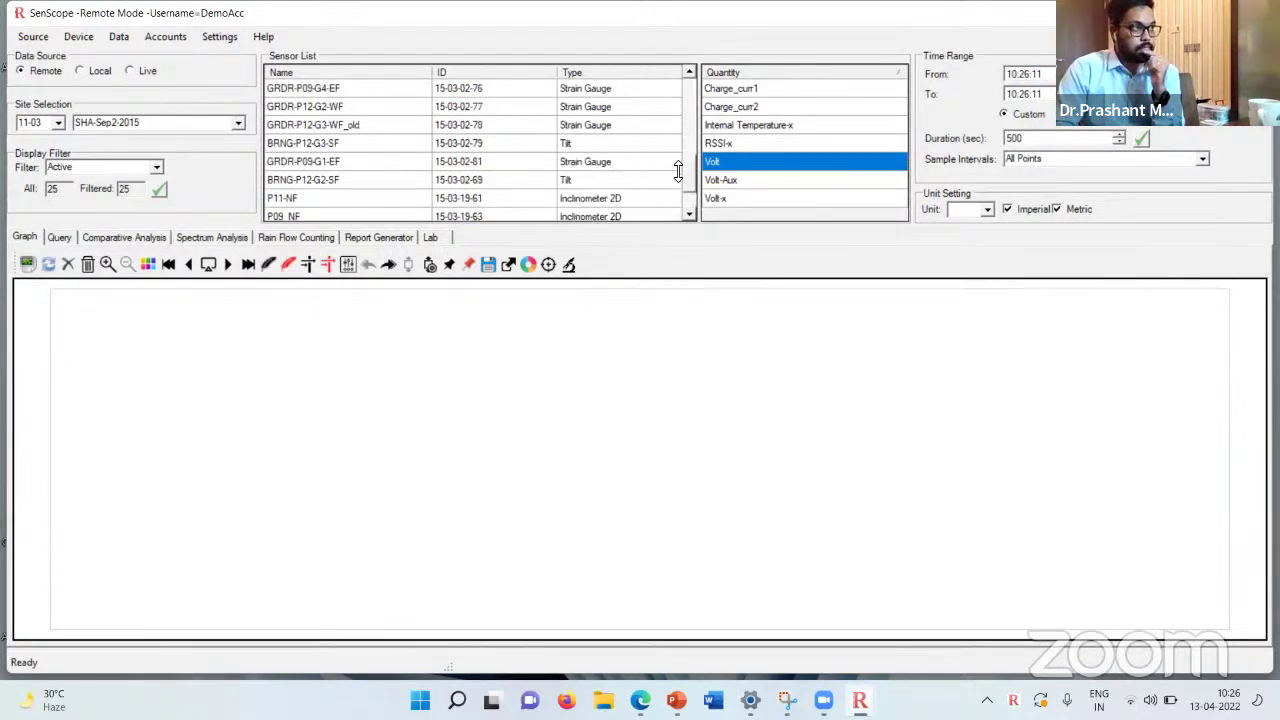
click(594, 126)
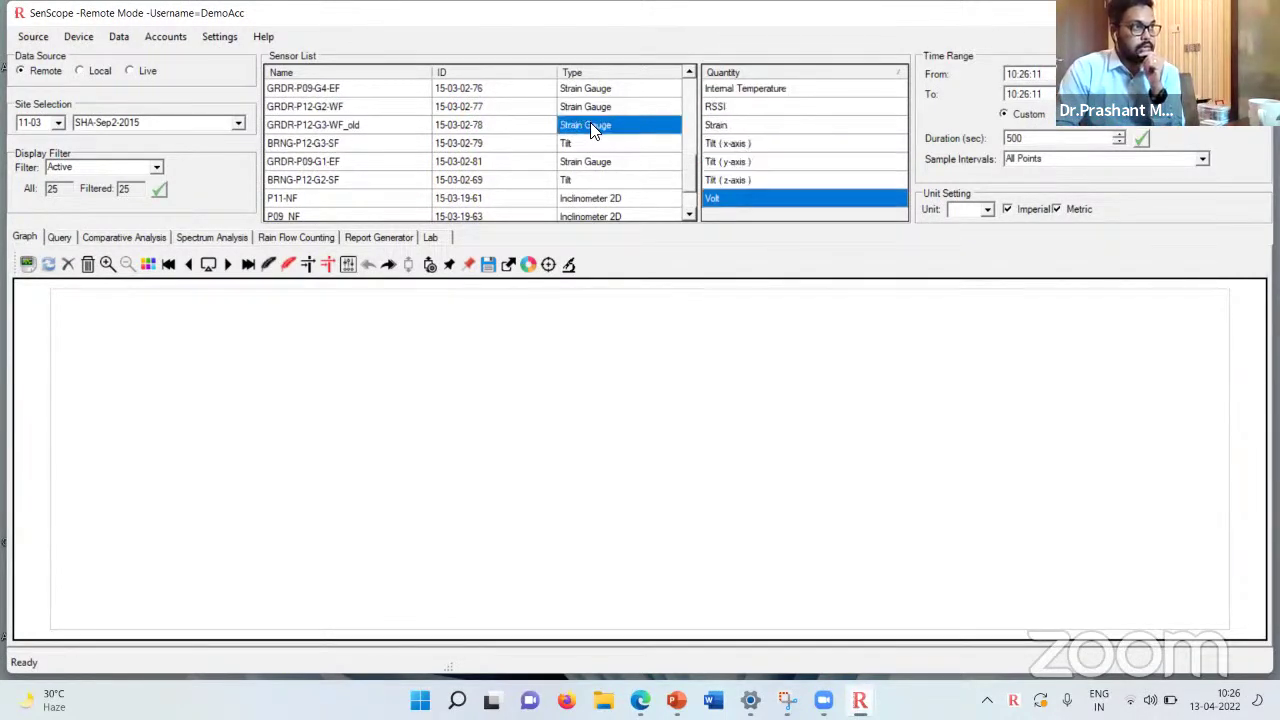
click(726, 124)
Step: Set the time range from 1 February to 1 March 2022 and try to plot the gauge's strain
click(1020, 96)
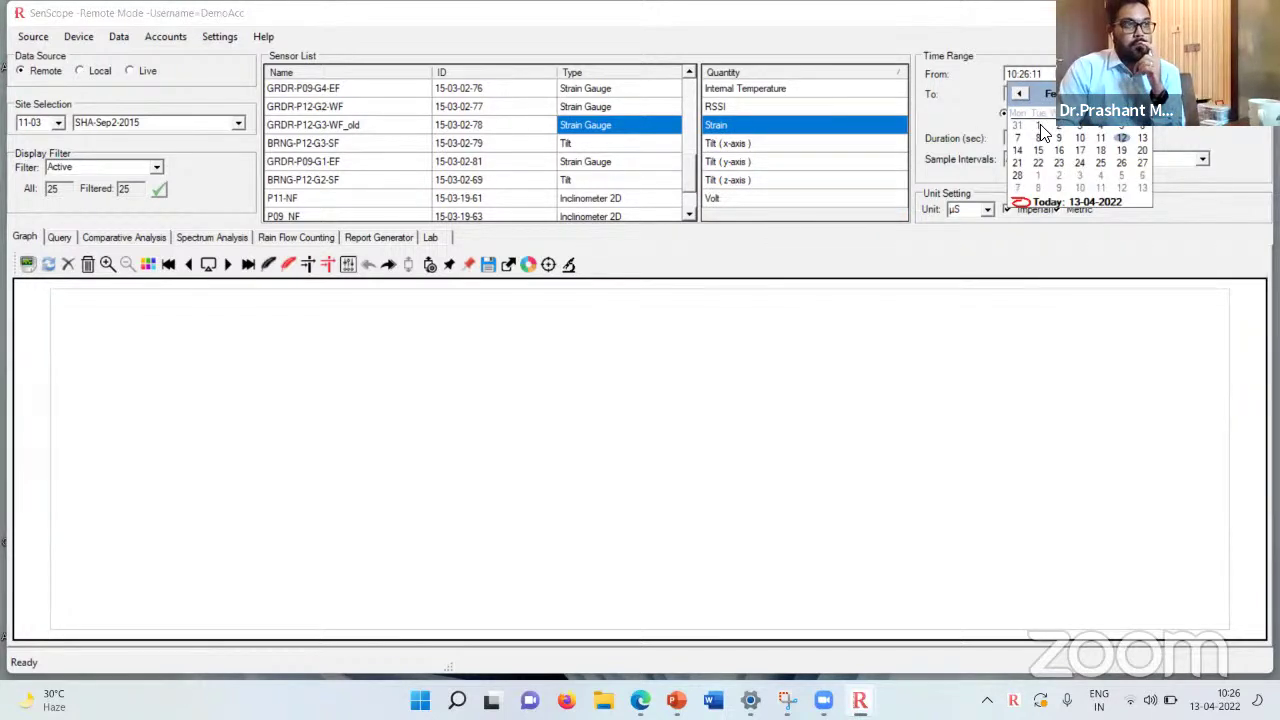
key(Escape)
key(F4)
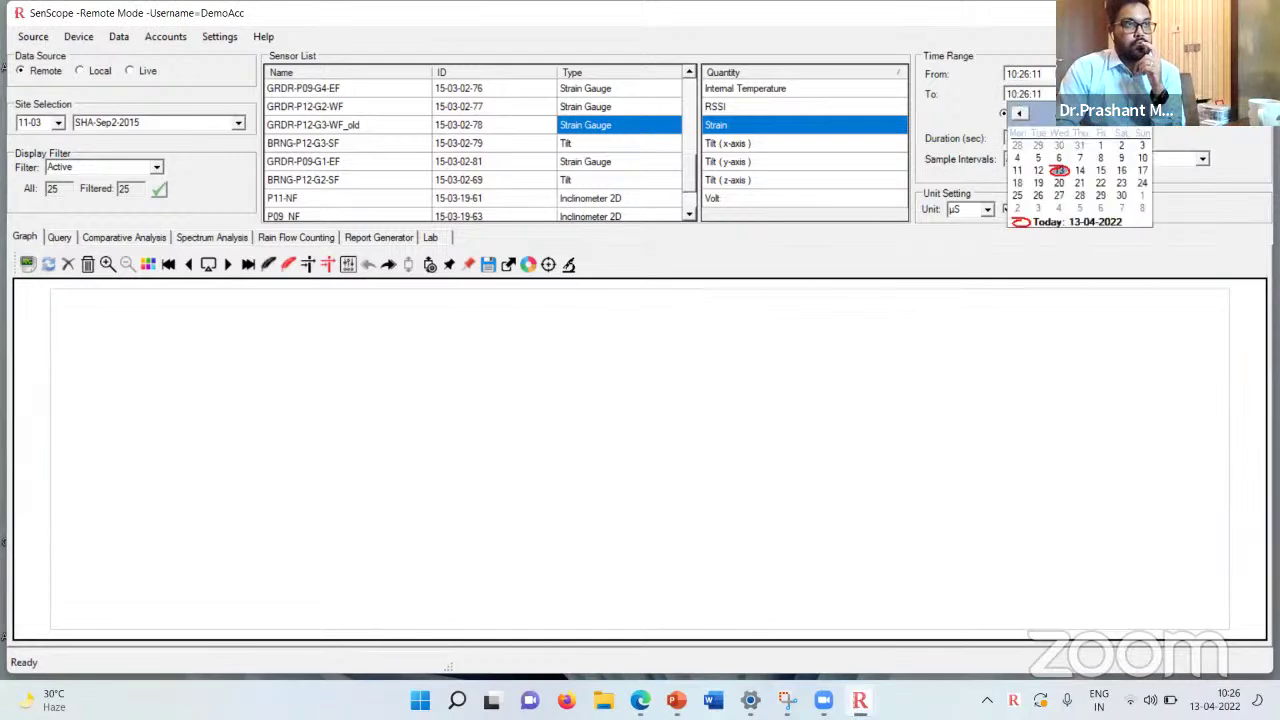
click(1019, 114)
click(1030, 157)
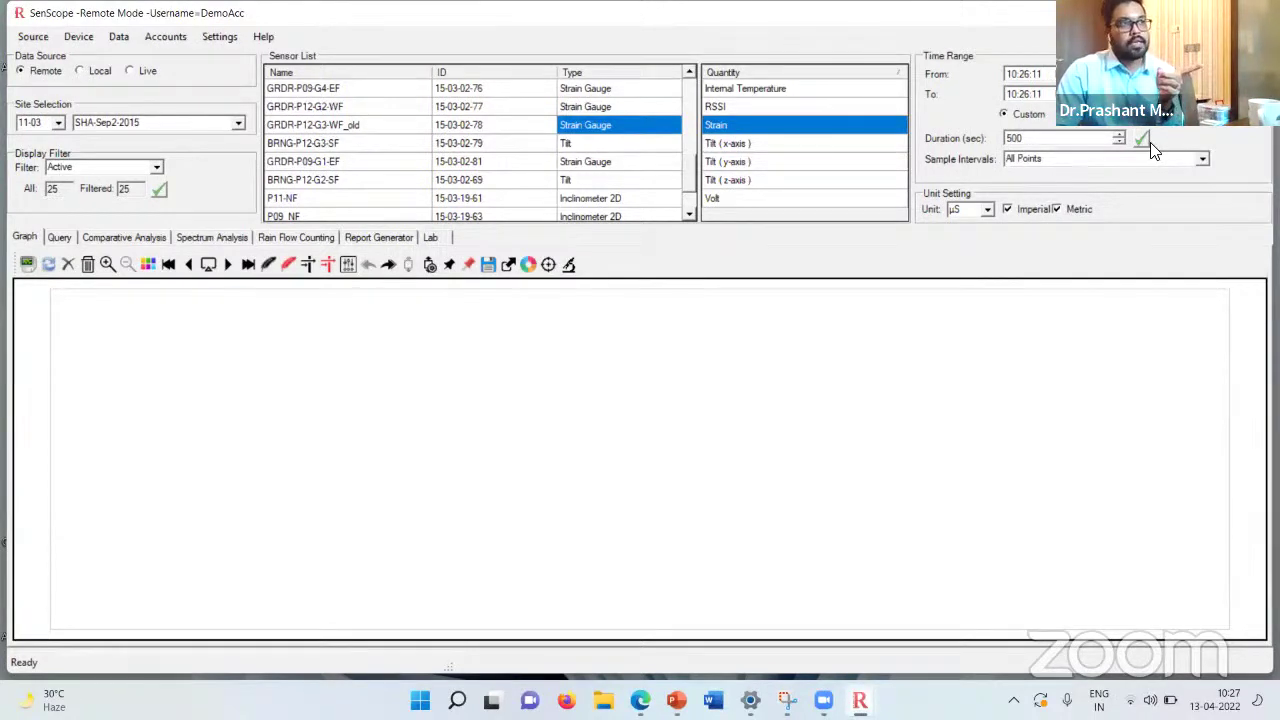
click(30, 266)
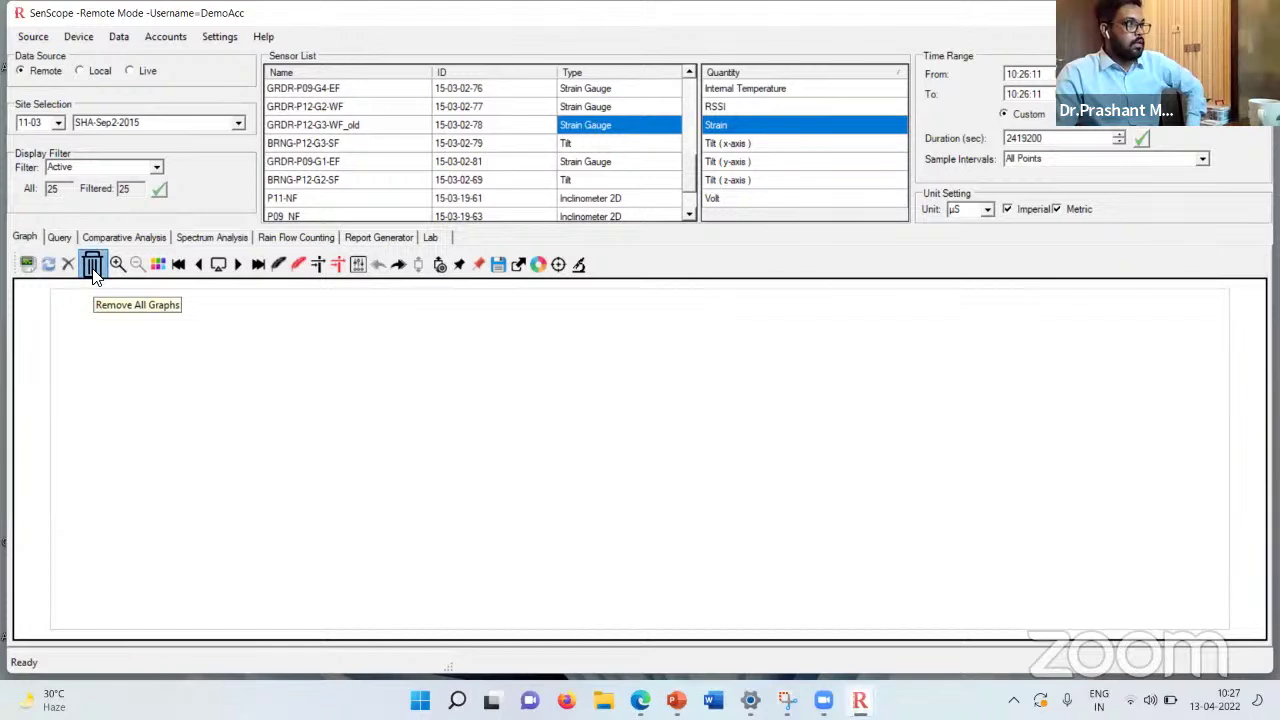
Step: Plot the x-axis tilt of sensor BRNG-P12-G3-SF over the chosen time range
click(577, 150)
click(724, 126)
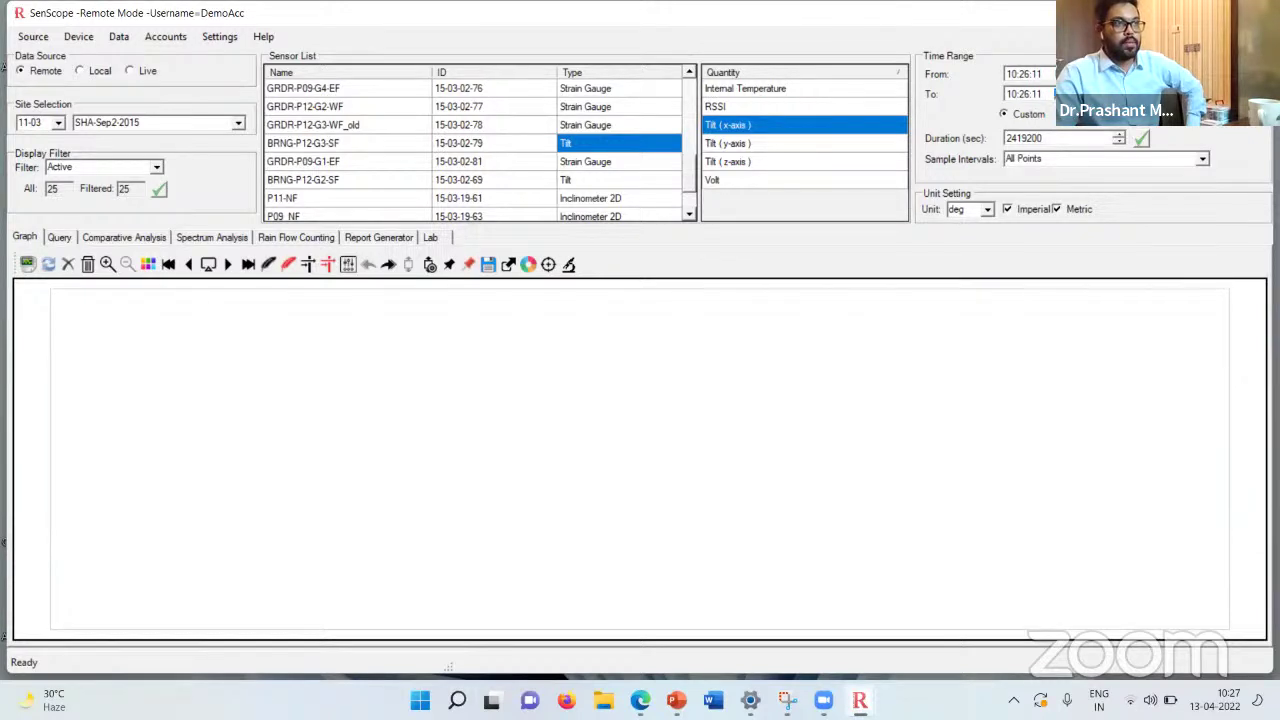
click(27, 264)
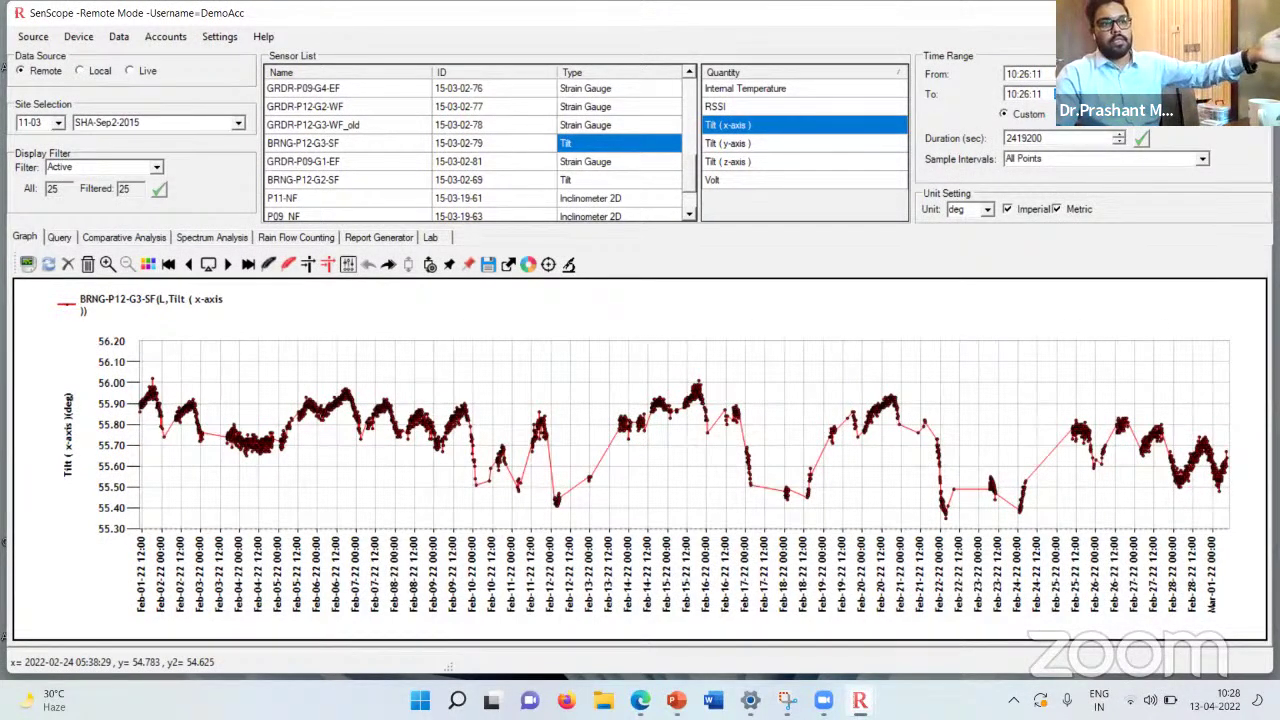
Step: Open Alert Management to show the 1D threshold alerts of the devices
click(167, 38)
mouse_move(88, 42)
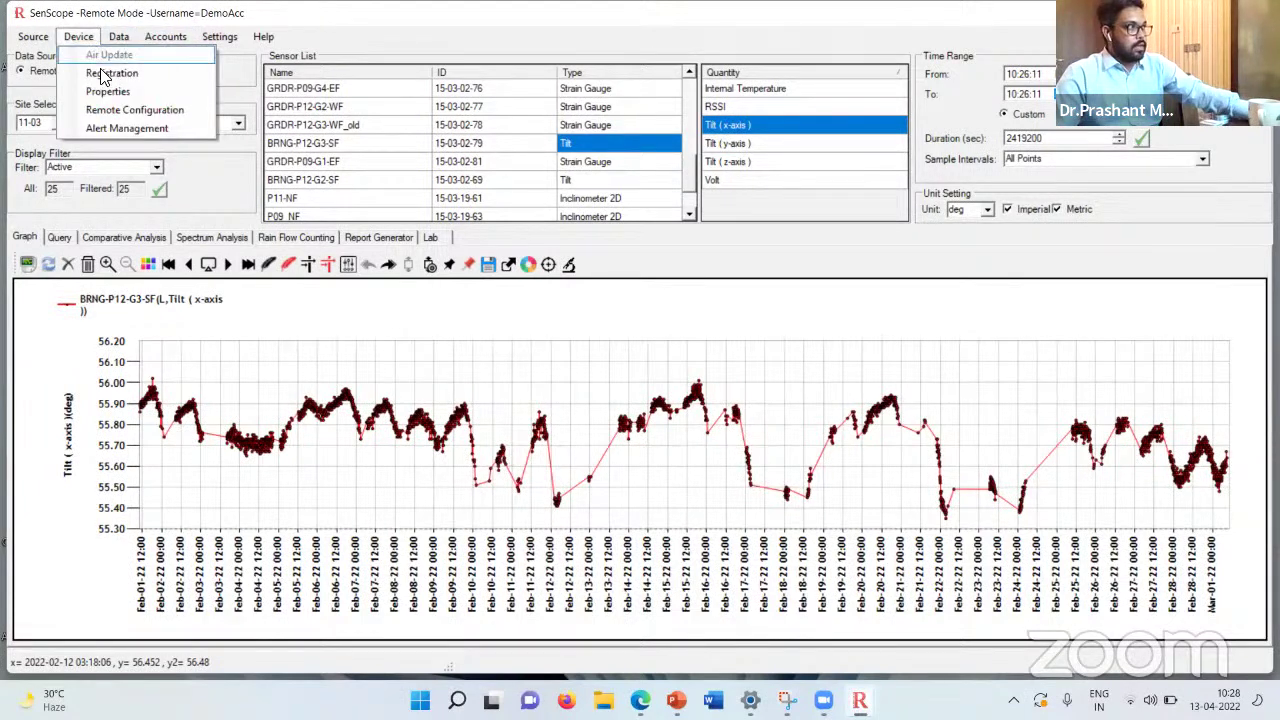
click(348, 265)
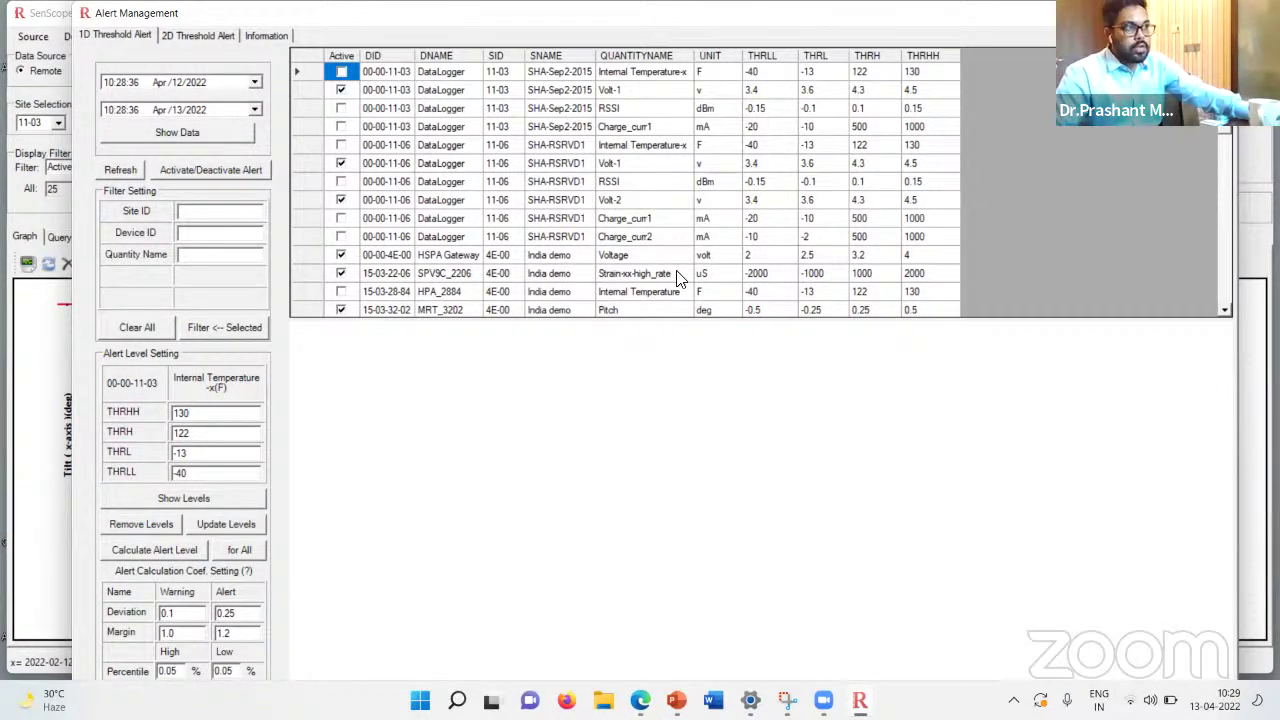
Step: Examine the low and high alert thresholds of the SPV9C_2206 strain sensor
click(754, 277)
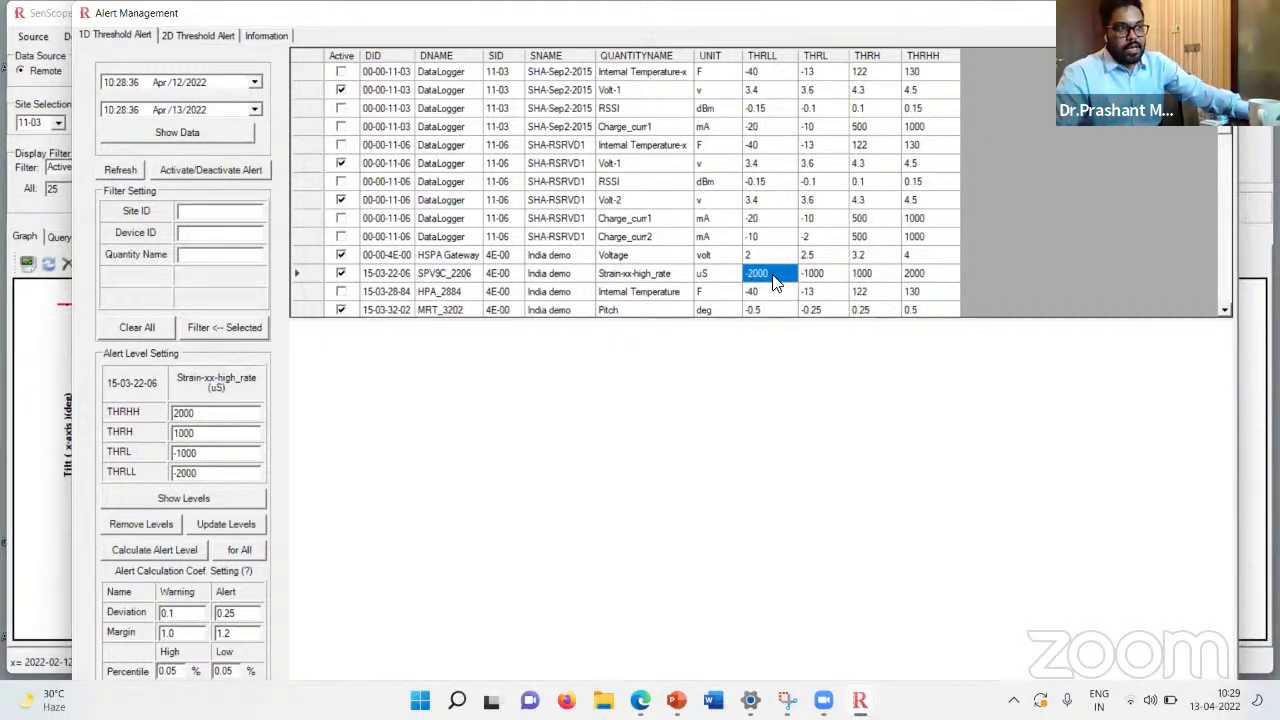
click(914, 273)
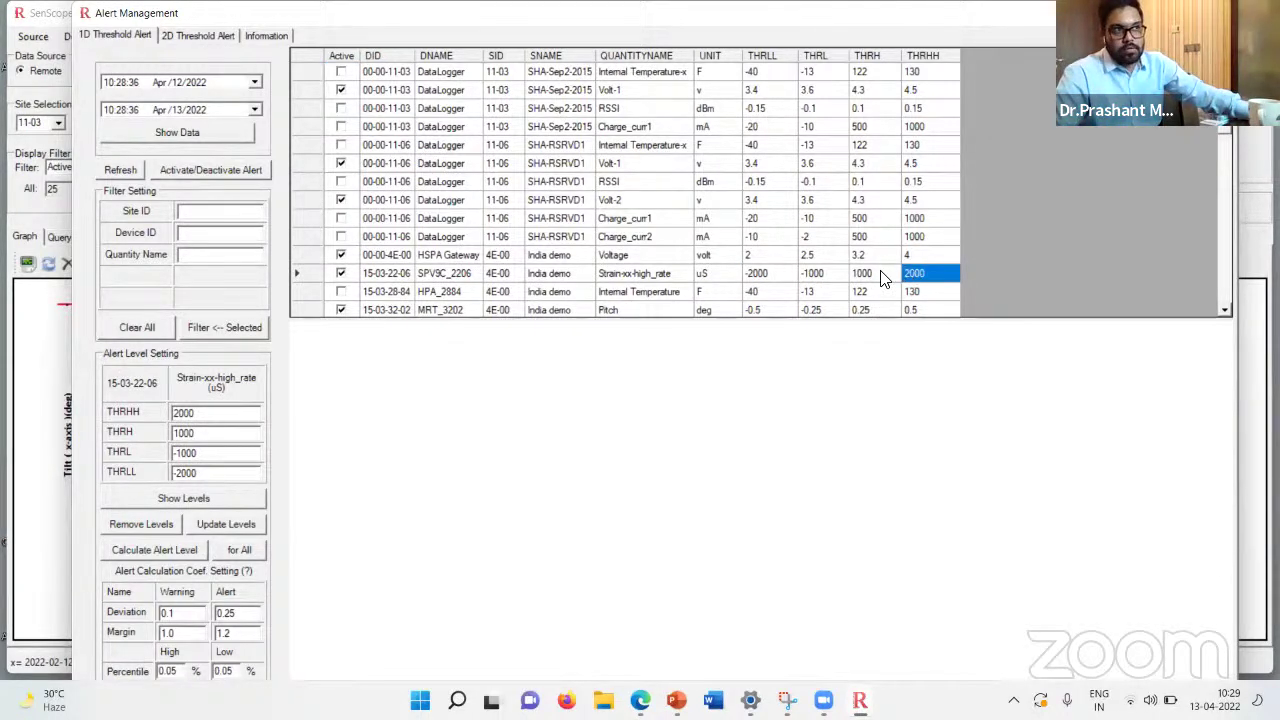
click(820, 274)
key(Right)
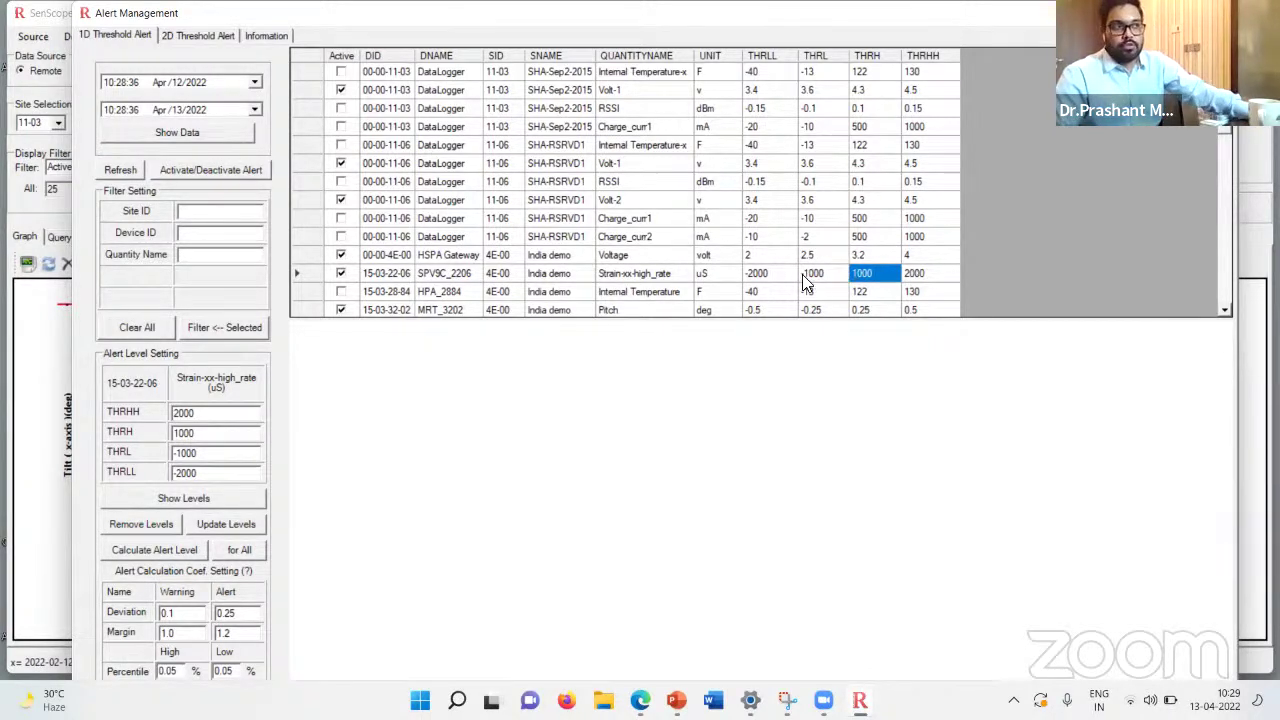
click(770, 276)
click(916, 270)
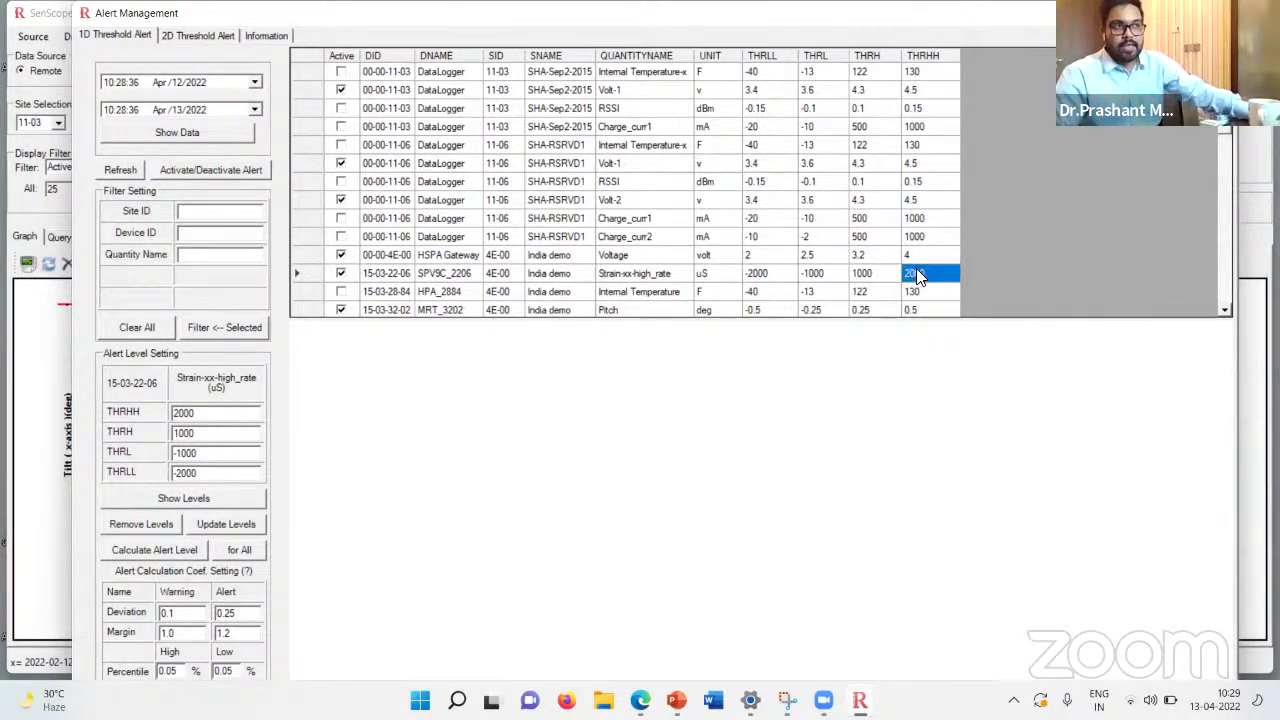
click(820, 274)
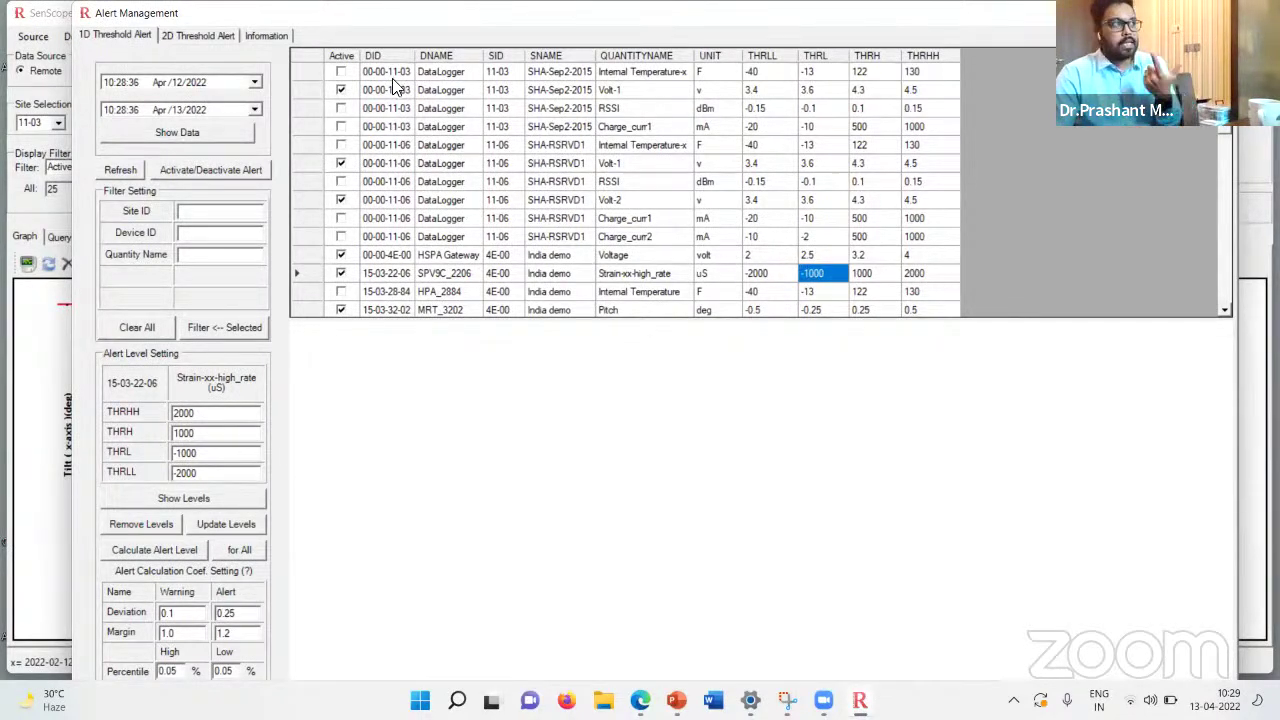
Step: Review the alert e-mail addresses and the 2D threshold alert settings, and return to the 1D threshold alerts
click(192, 42)
click(270, 40)
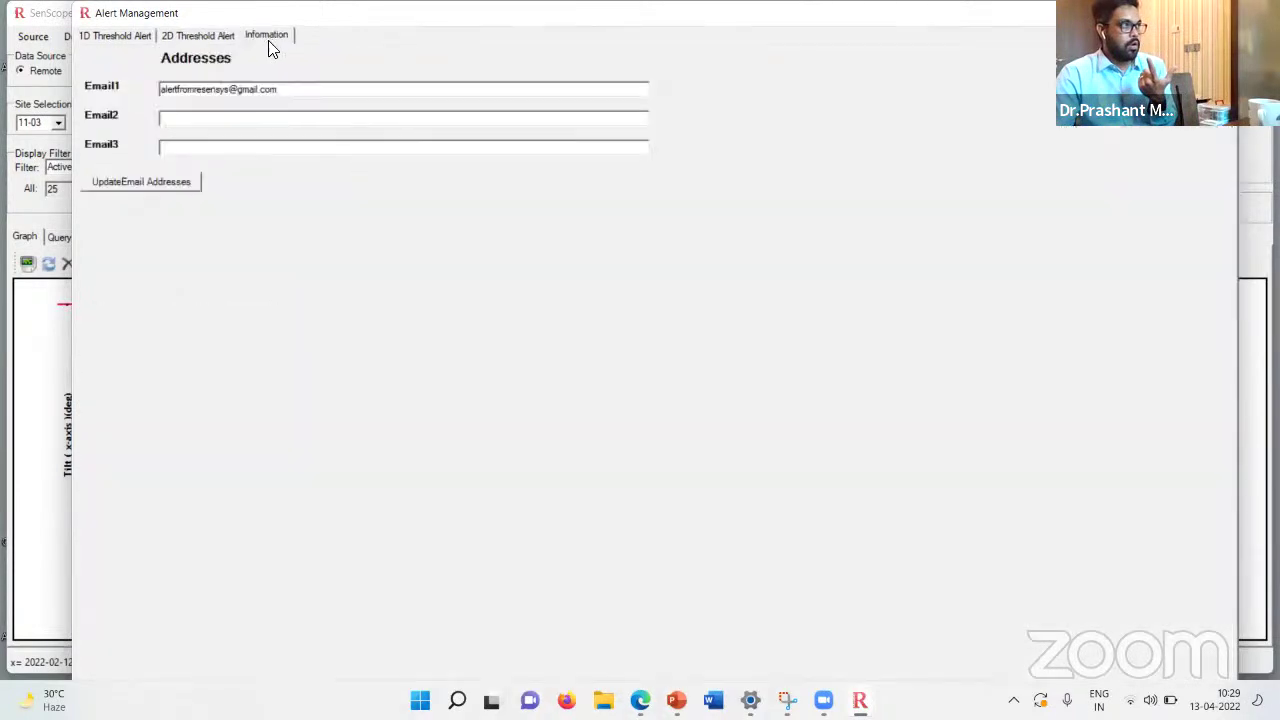
drag(283, 88, 144, 97)
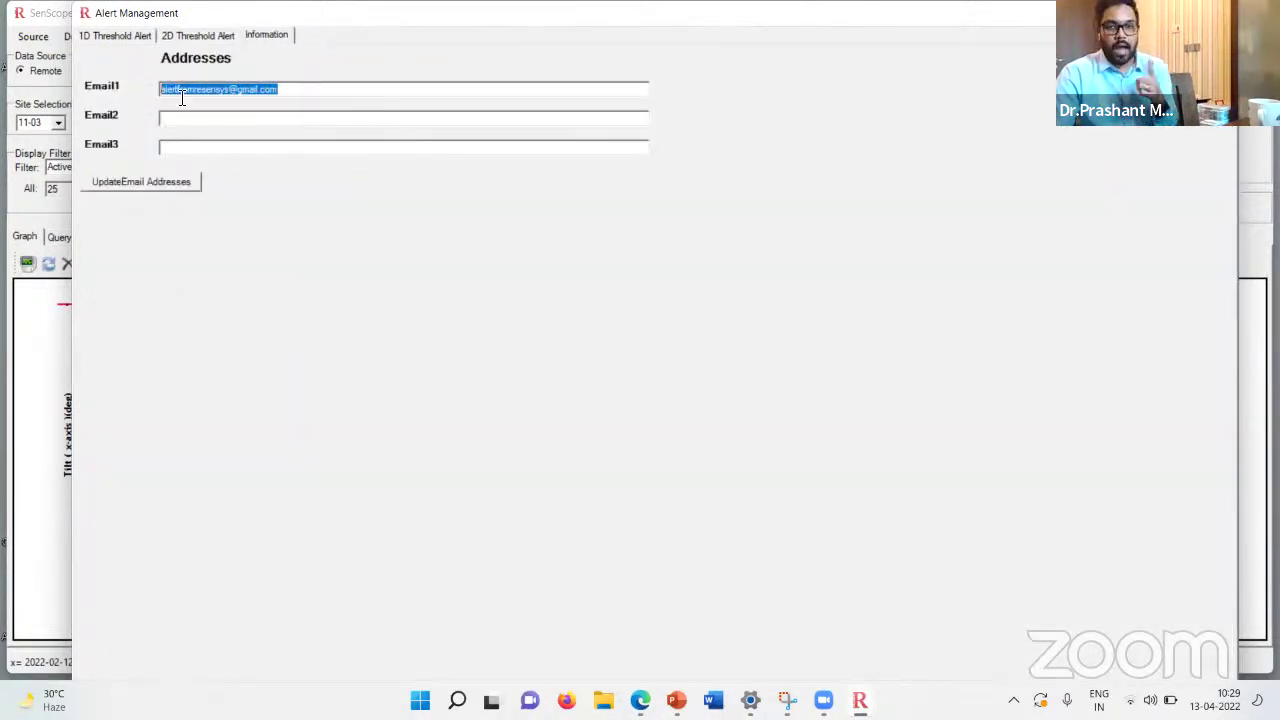
click(176, 38)
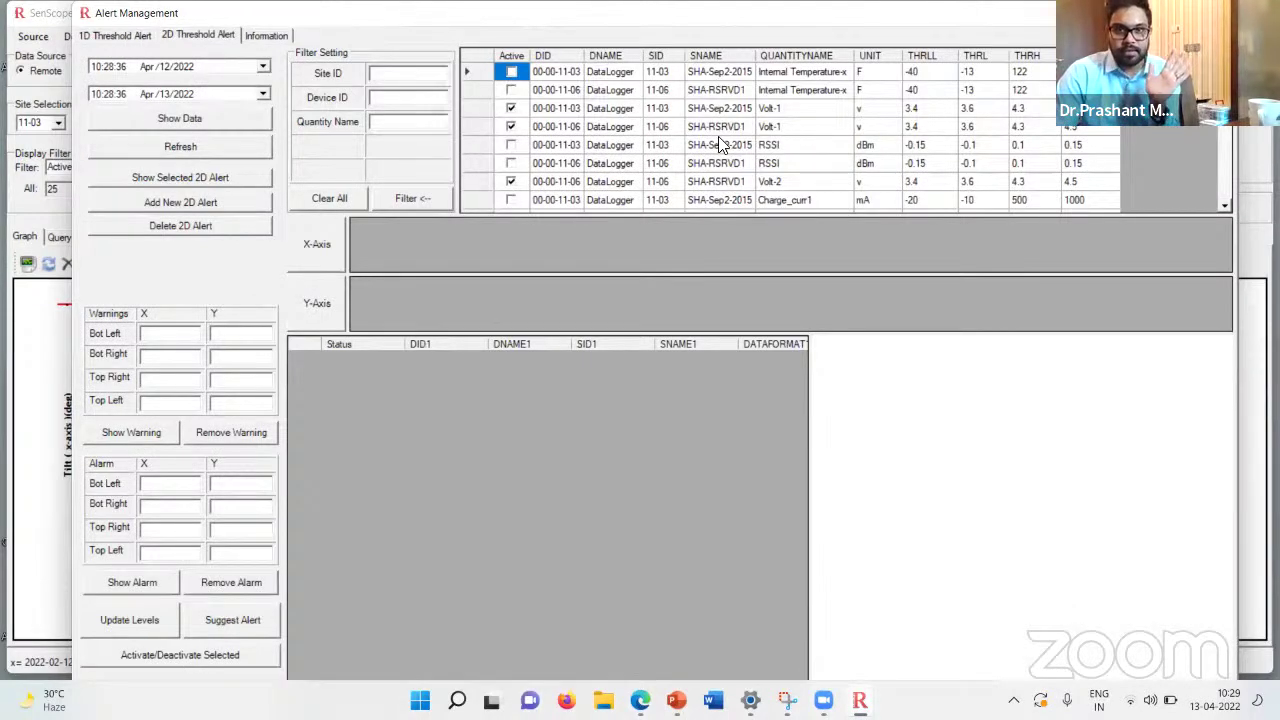
click(145, 38)
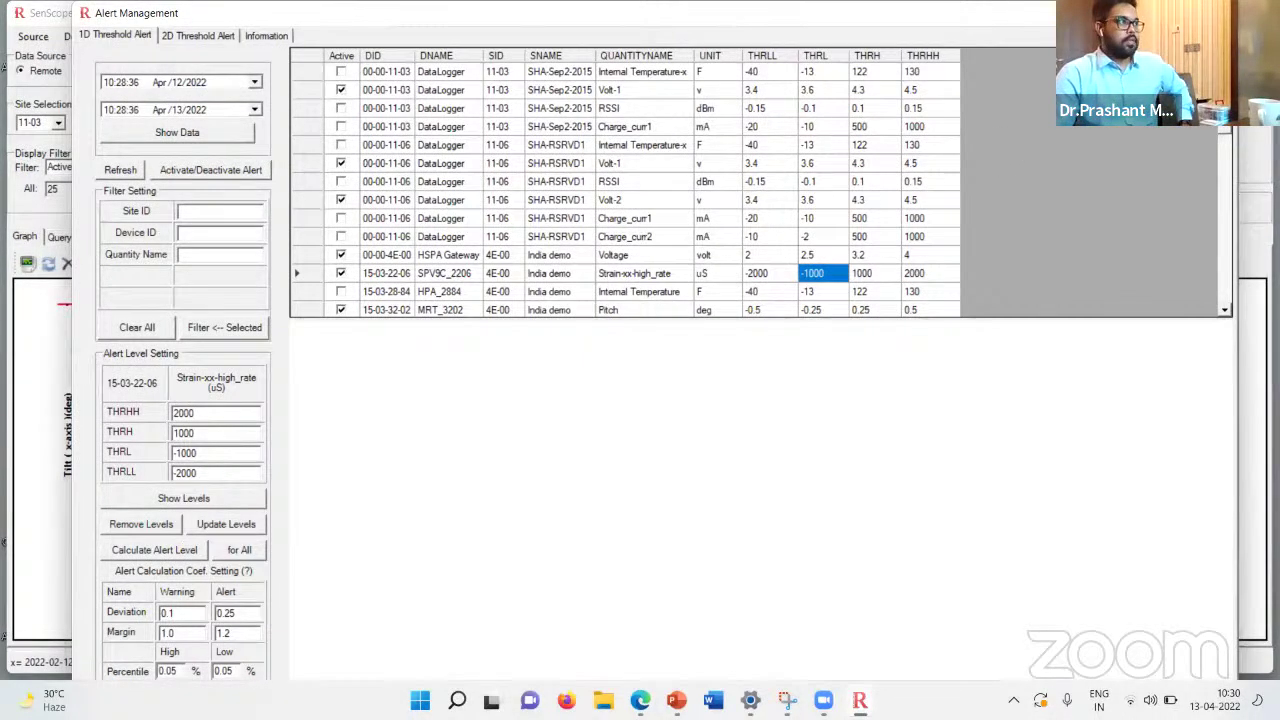
Step: Close Alert Management and switch back to the PowerPoint presentation
key(alt+F4)
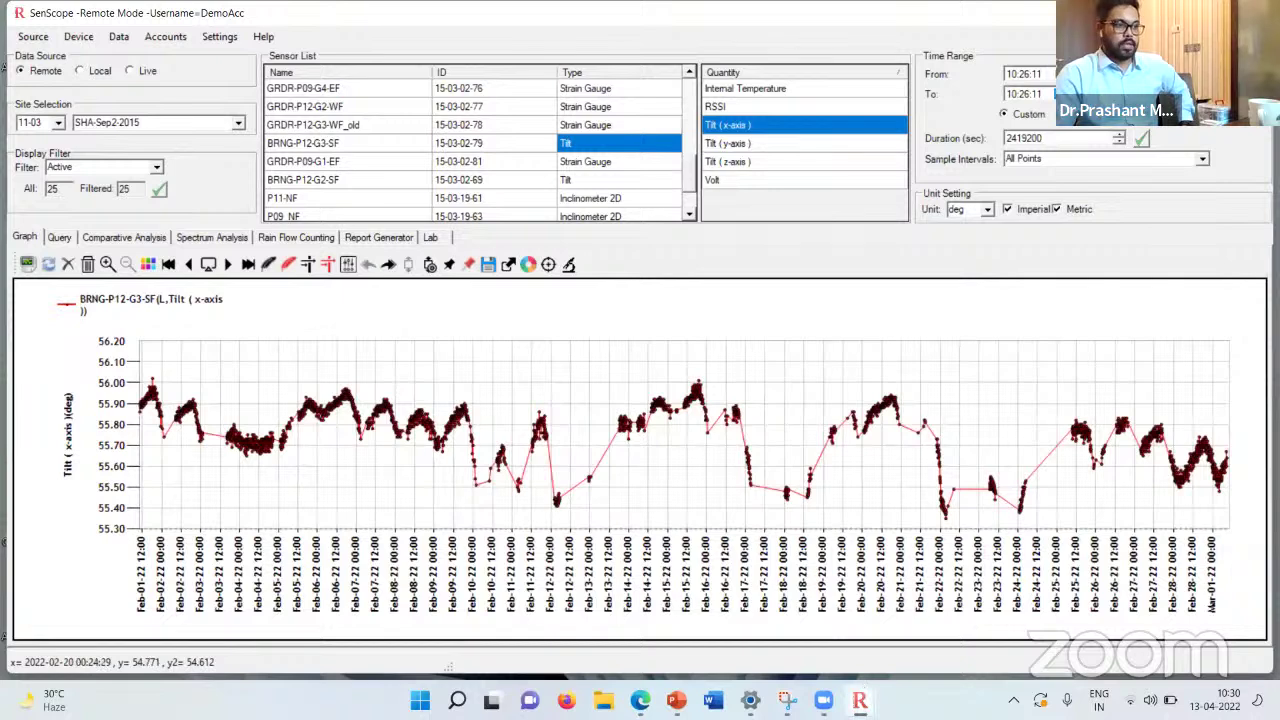
mouse_move(860, 700)
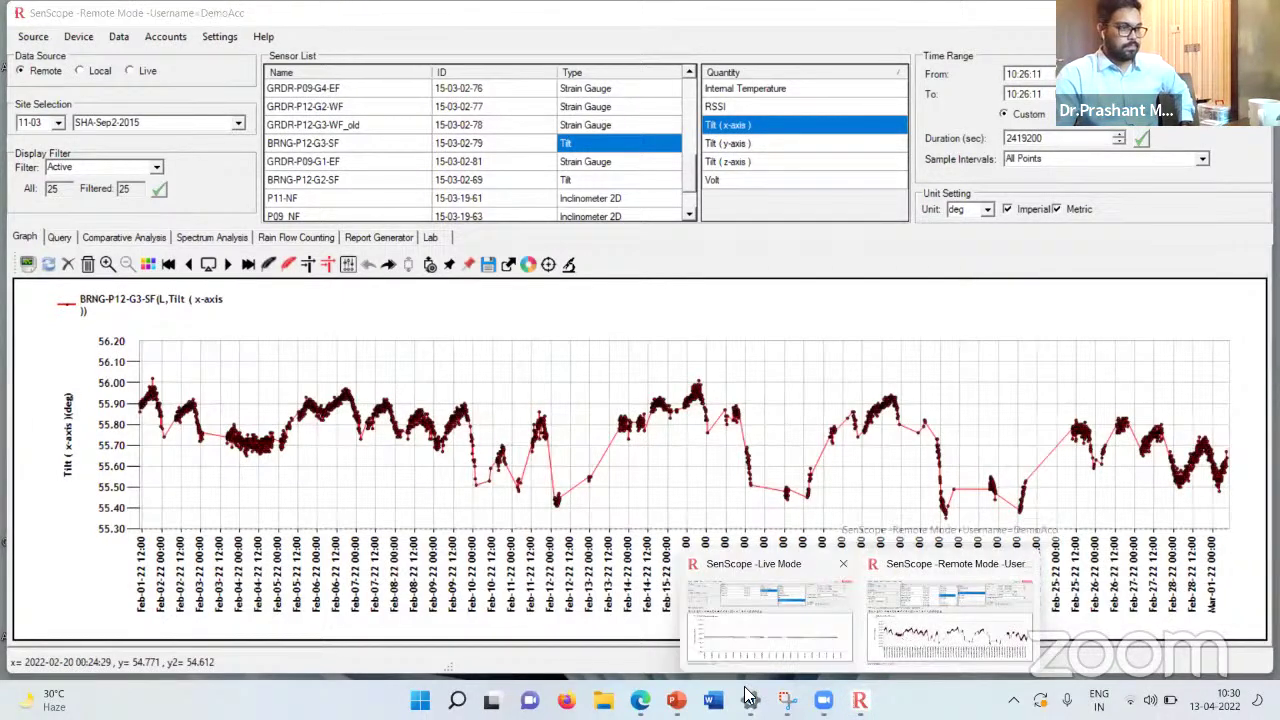
key(alt+Tab)
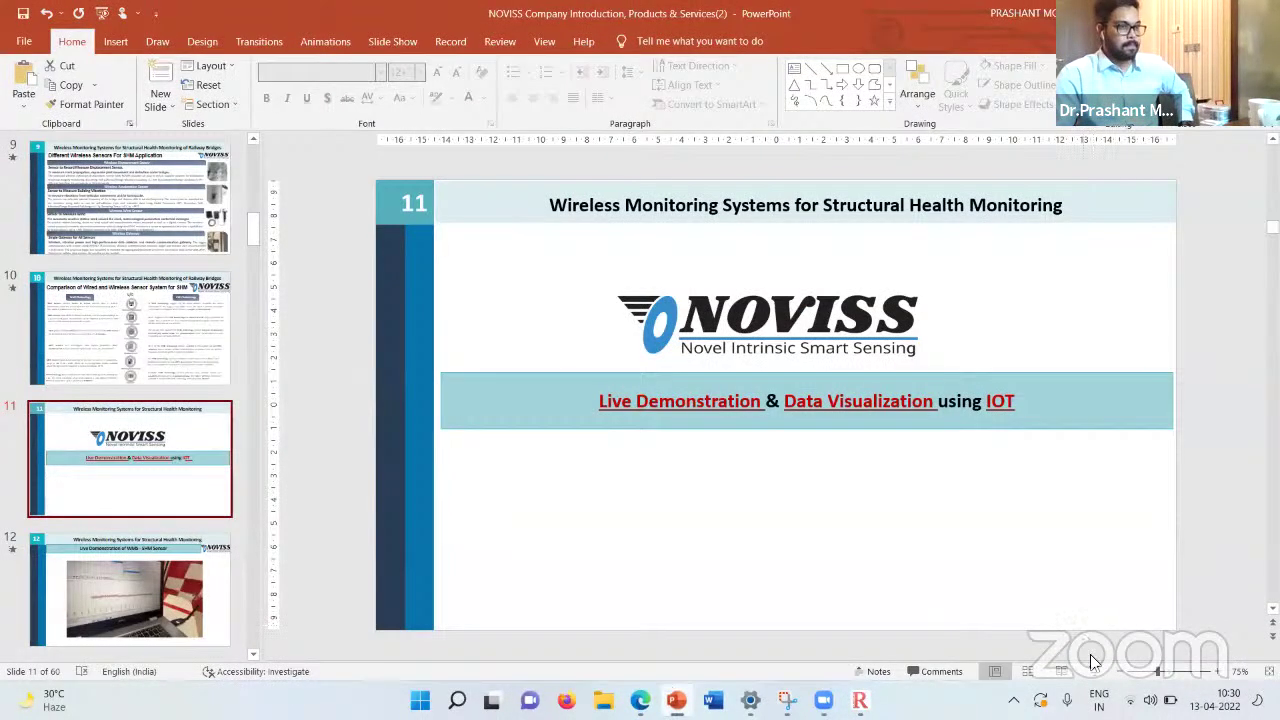